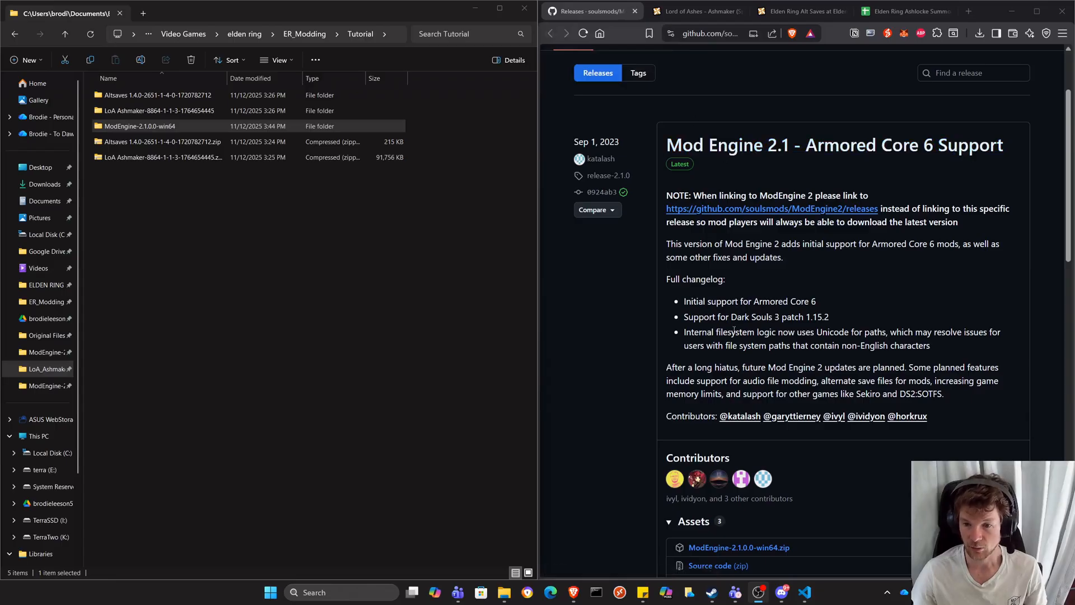
Review the download pages for Mod Engine 2.1, the LoA Ashmaker main file and the required Elden Ring Alt Saves mod.
scroll(770, 320, up, 2)
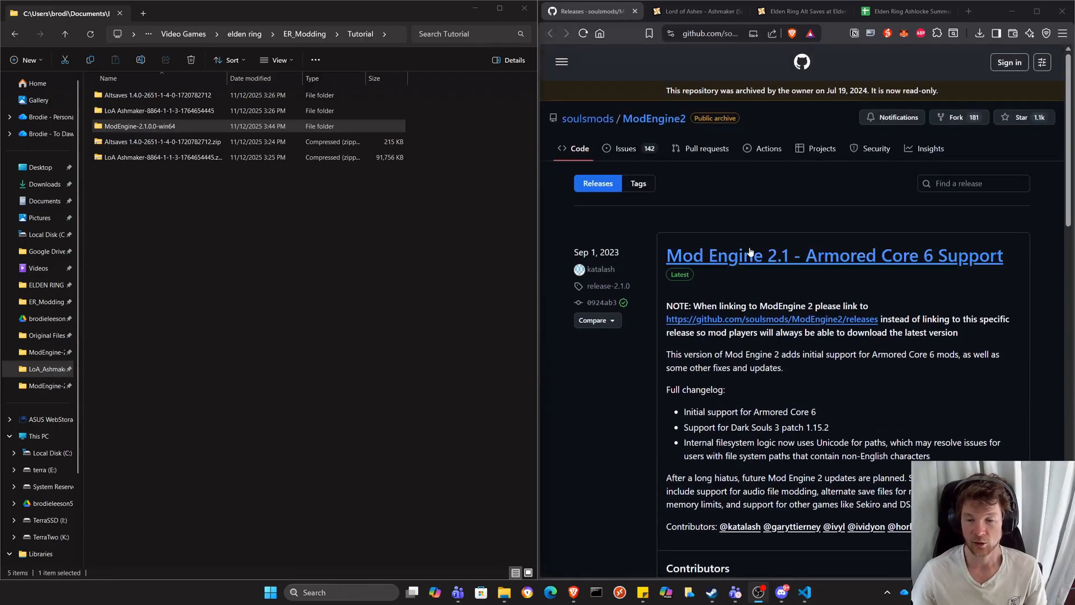
scroll(773, 263, down, 3)
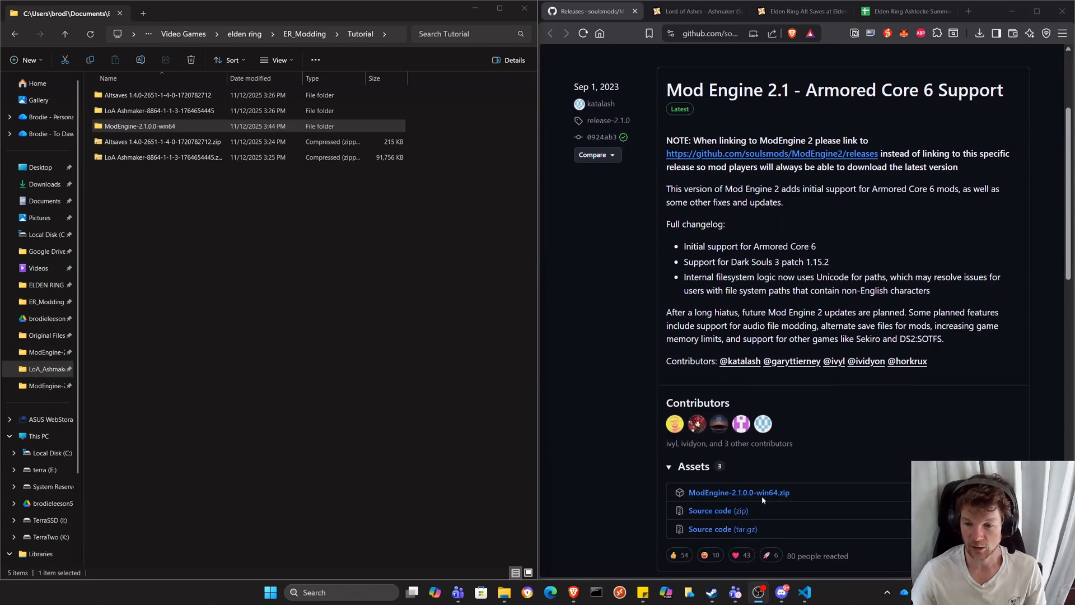
click(691, 12)
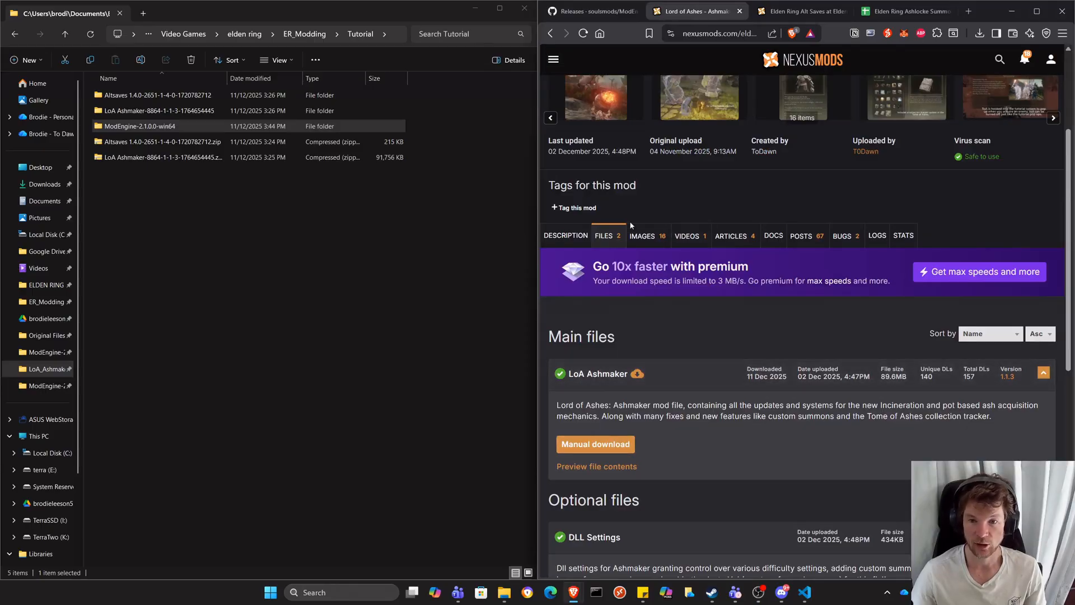
click(588, 444)
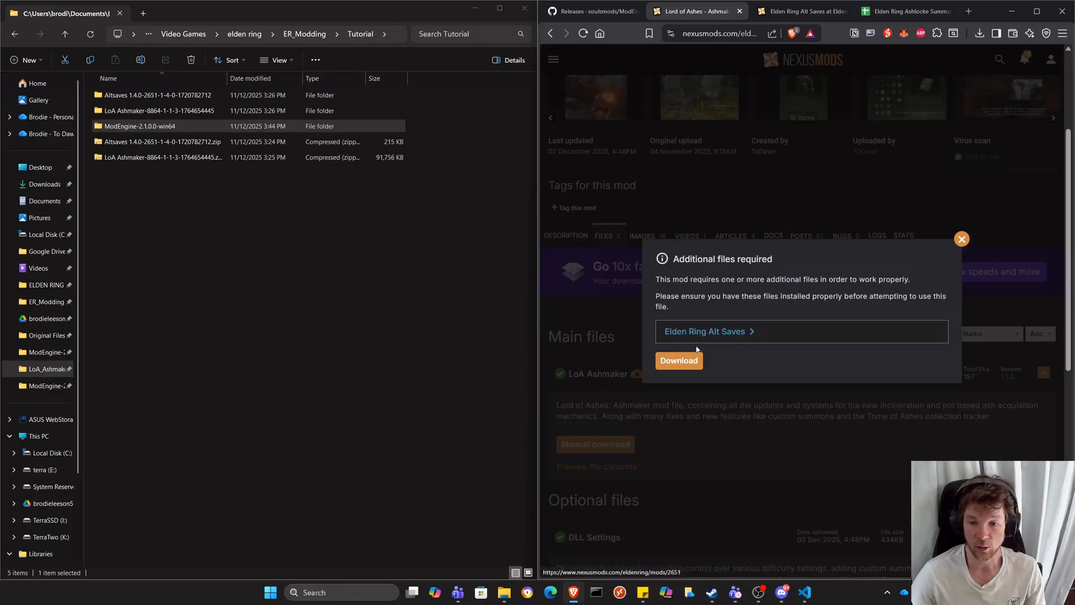
click(797, 14)
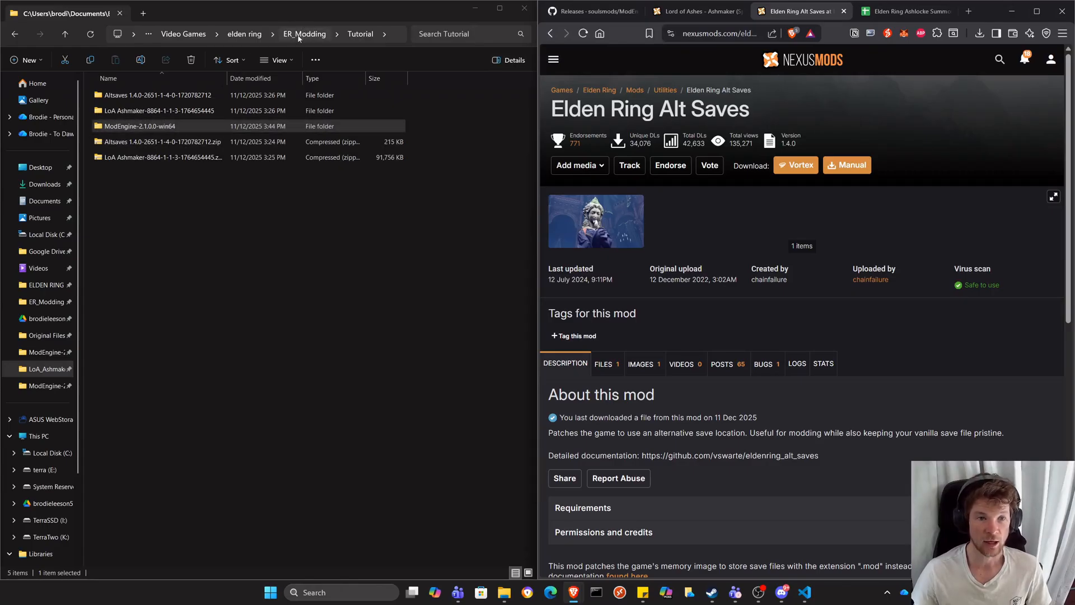
Copy eldenring_alt_saves.dll from the extracted Altsaves folder into the ModEngine-2.1.0.0-win64 folder.
double_click(150, 128)
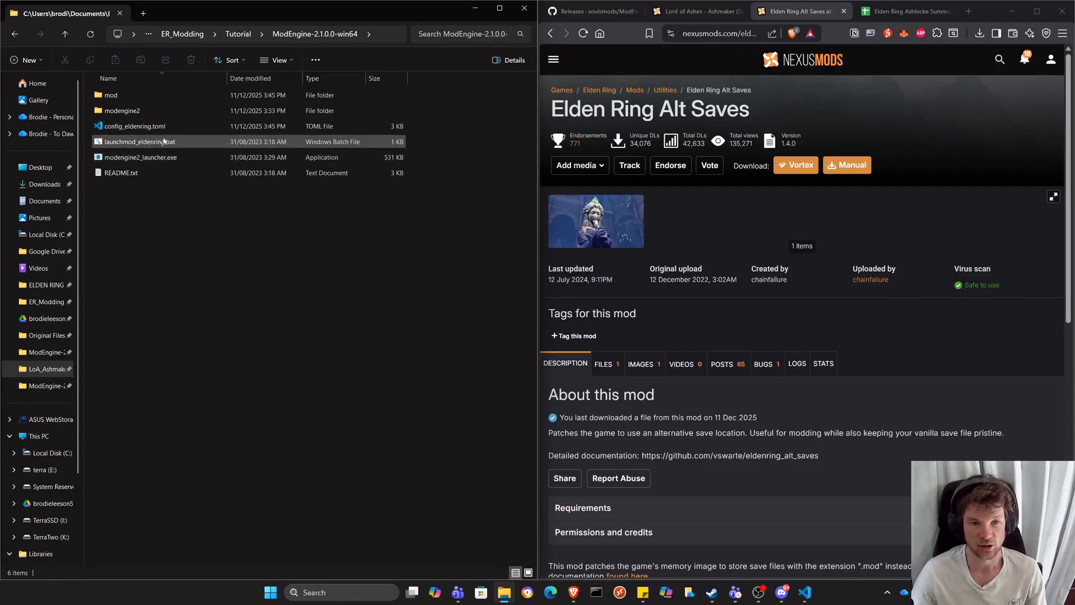
click(238, 34)
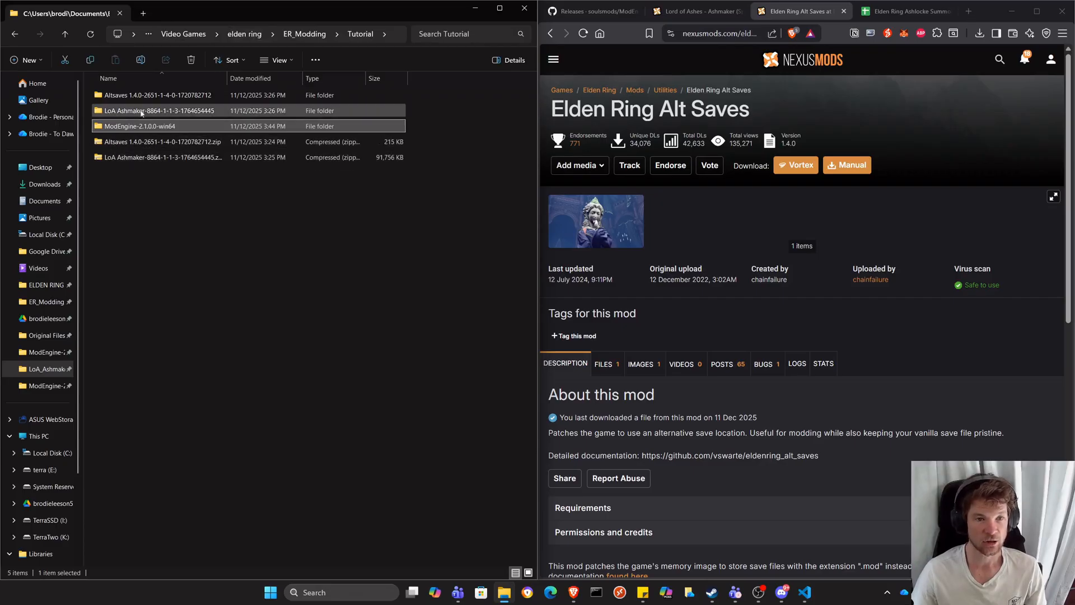
double_click(152, 95)
click(182, 97)
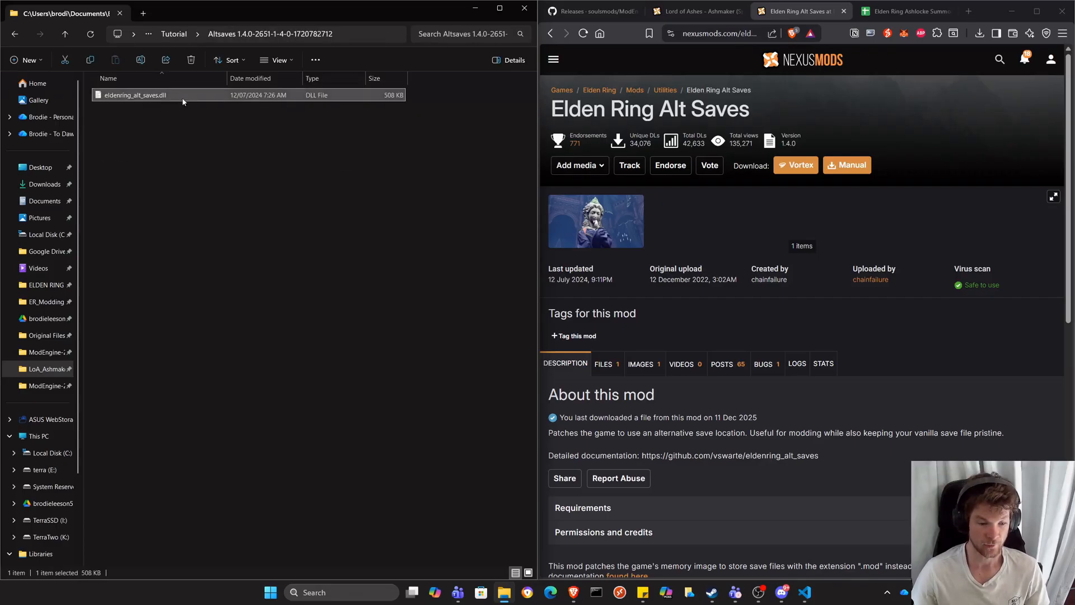
key(ctrl+c)
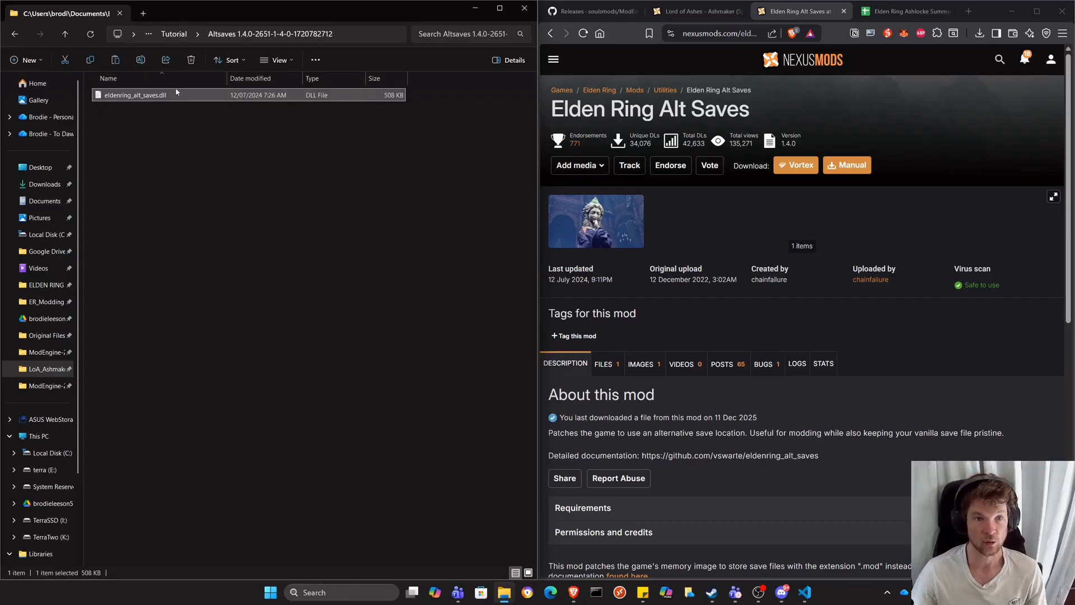
click(175, 35)
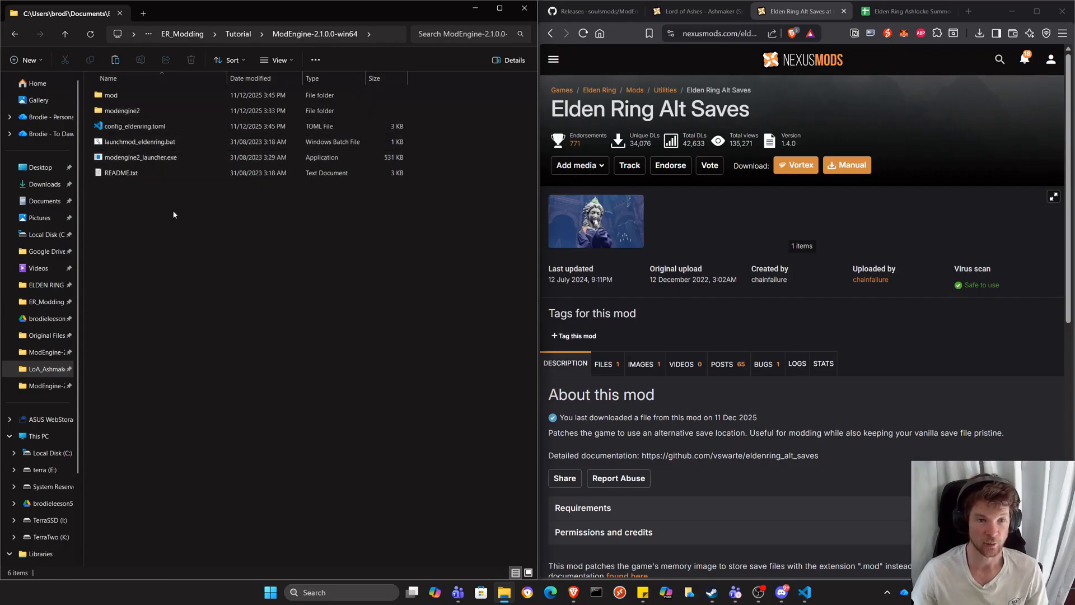
key(ctrl+v)
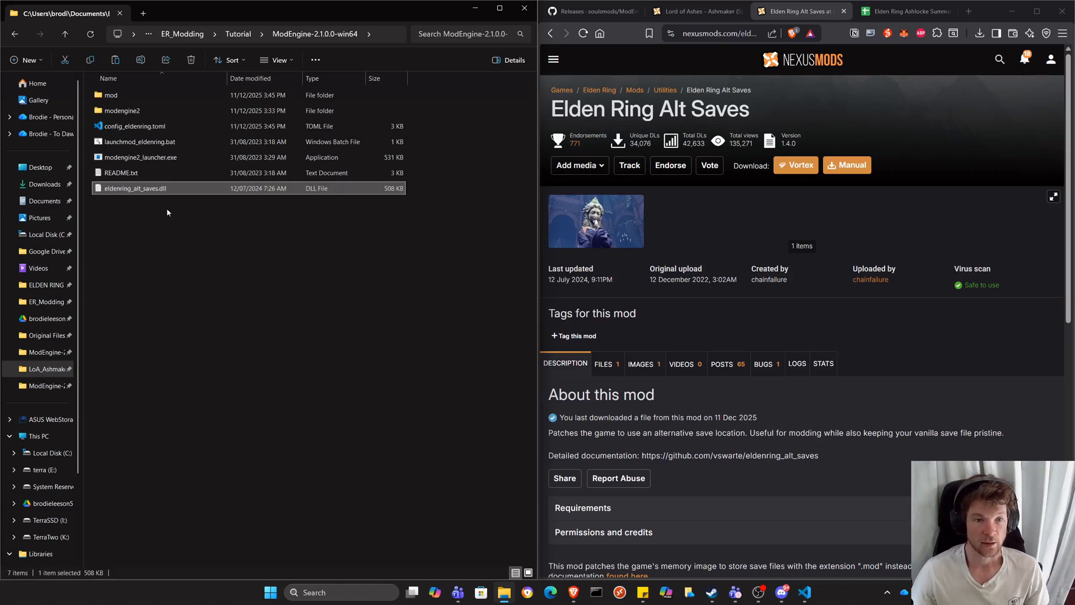
Copy the entire contents of the LoA_Ashmaker_v1.1.3 folder into the mod folder inside ModEngine-2.1.0.0-win64.
click(238, 34)
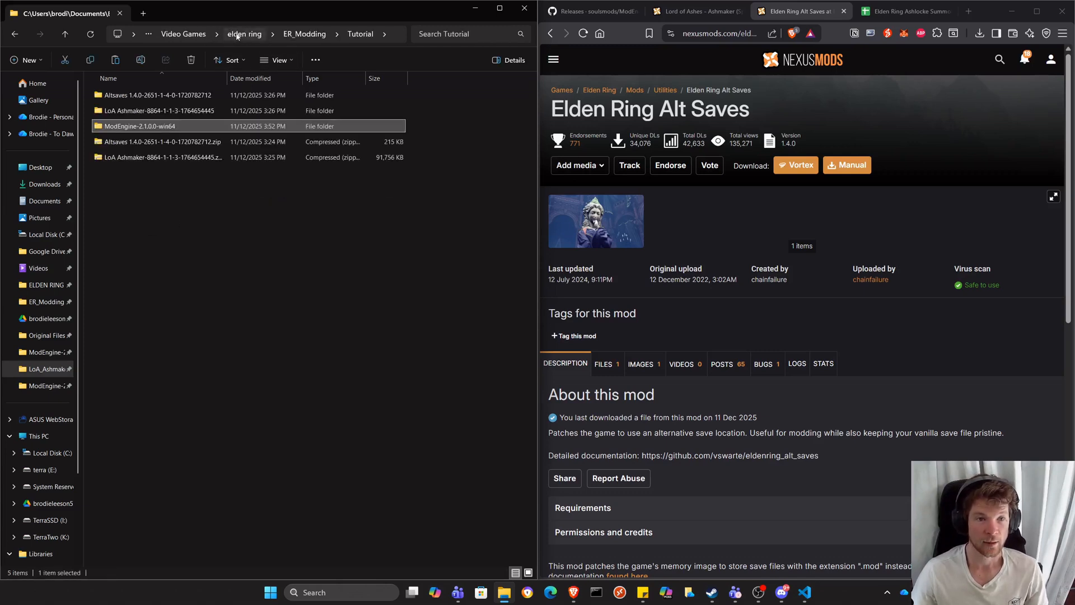
click(143, 116)
double_click(142, 115)
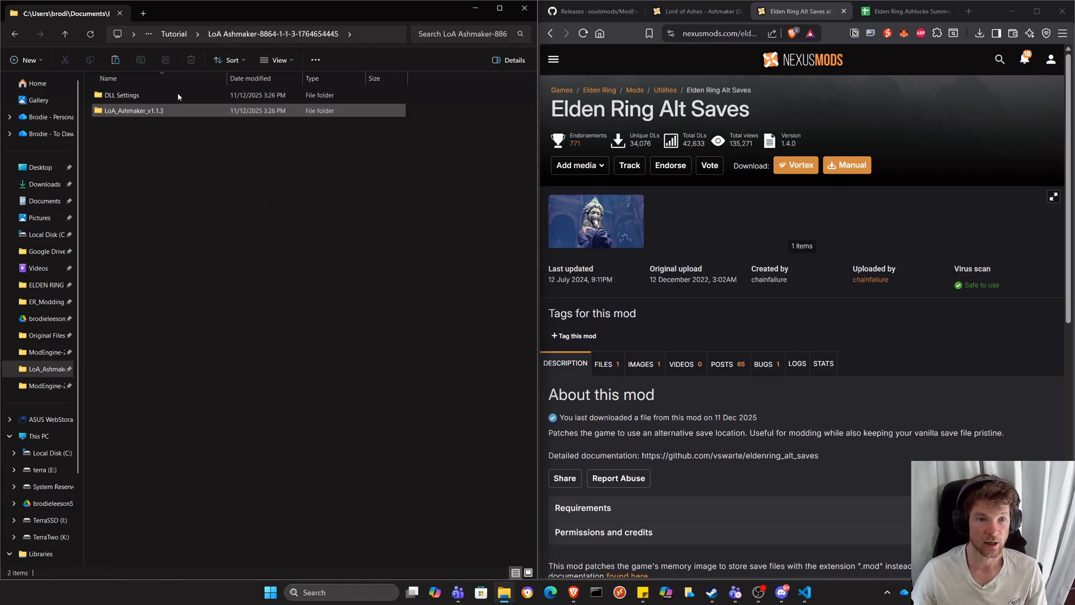
double_click(150, 112)
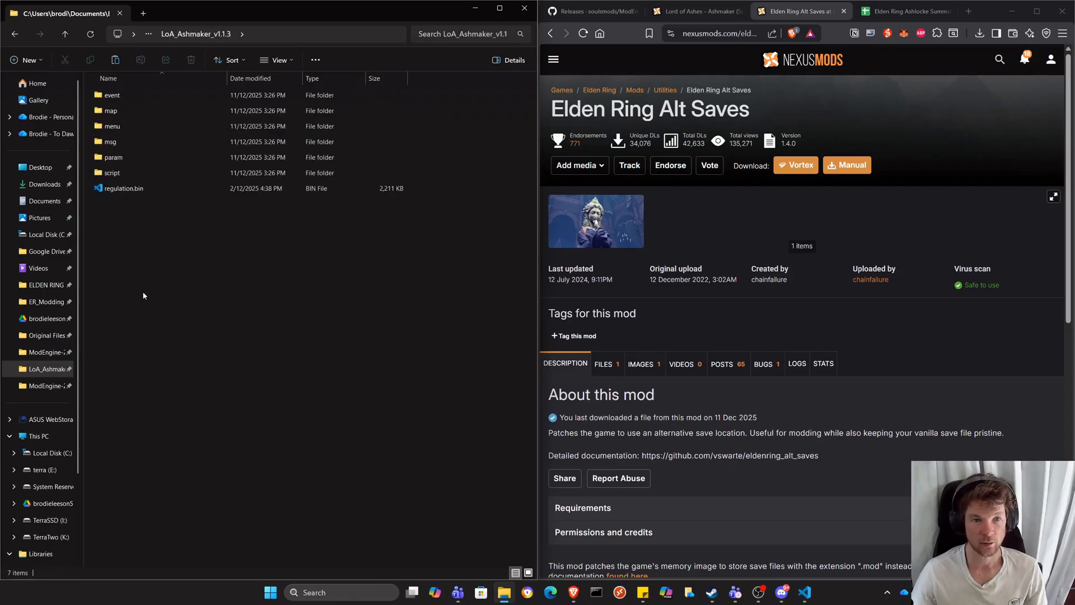
key(ctrl+a)
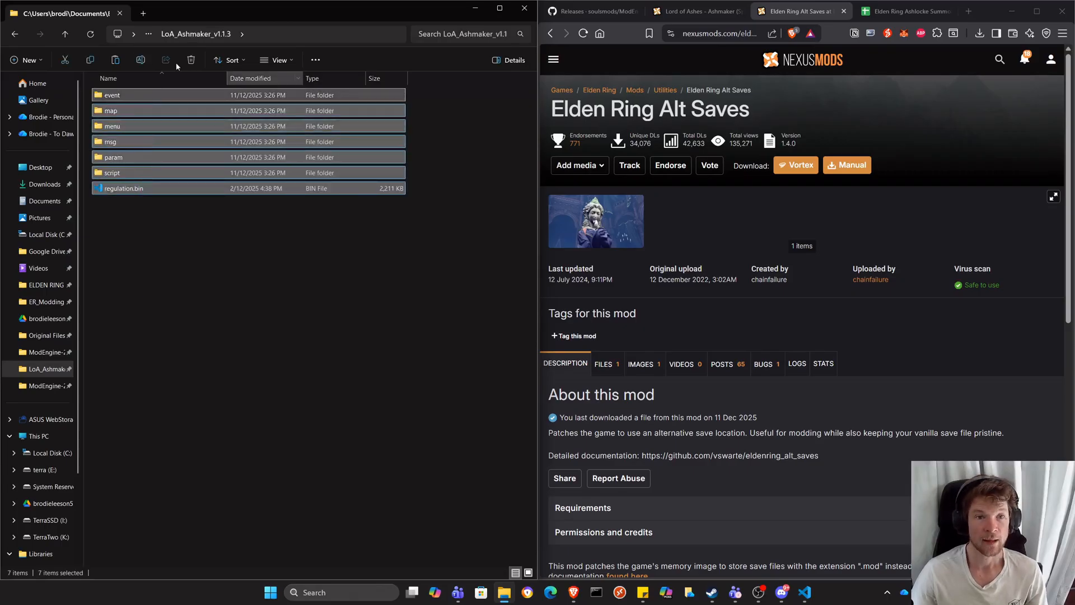
click(65, 34)
click(65, 34)
click(129, 128)
double_click(129, 128)
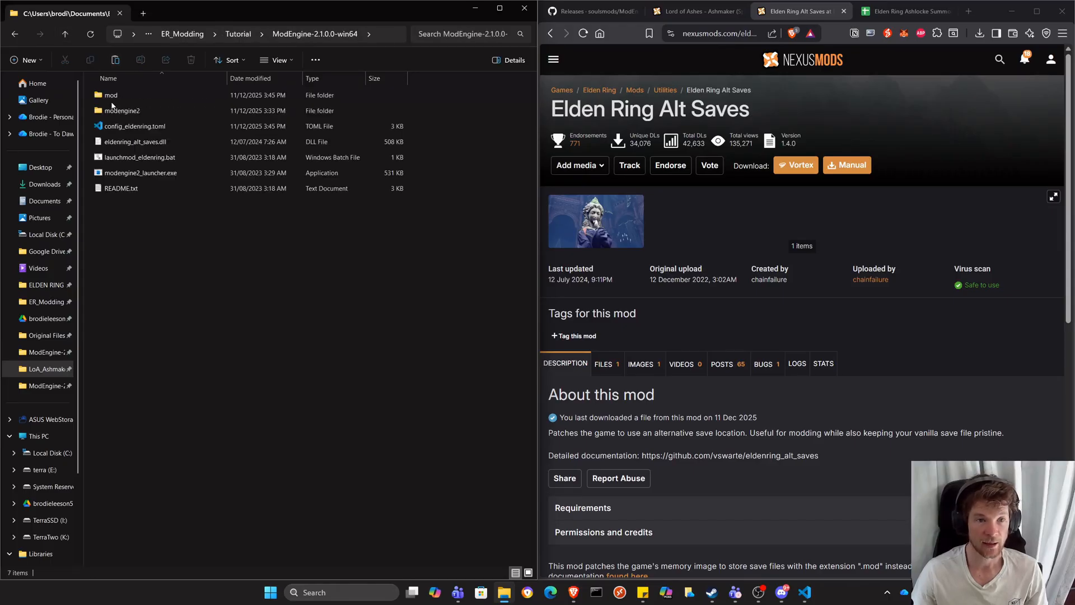
double_click(109, 96)
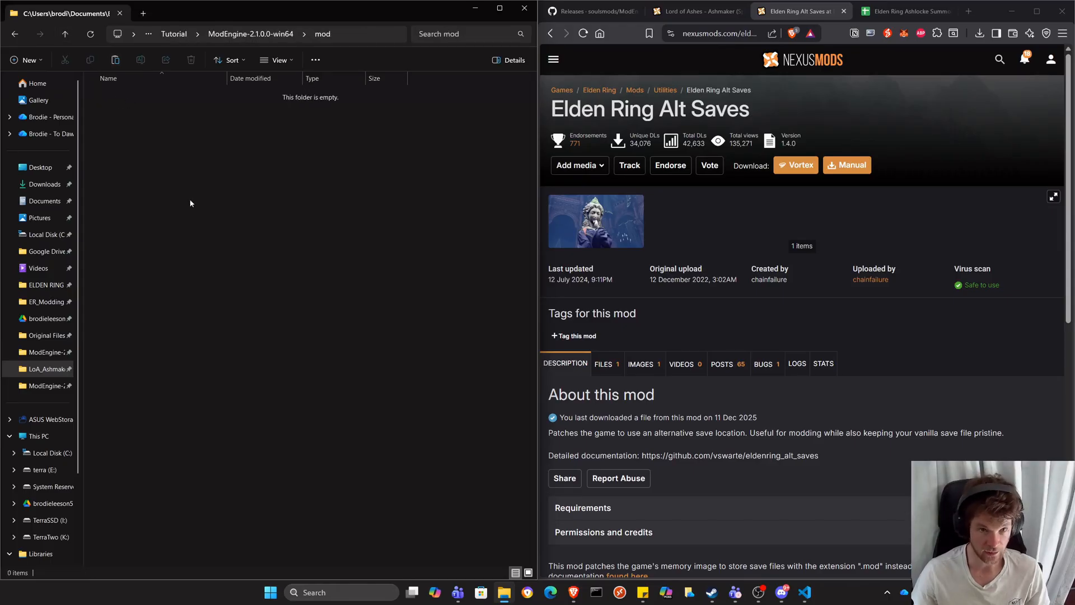
key(ctrl+v)
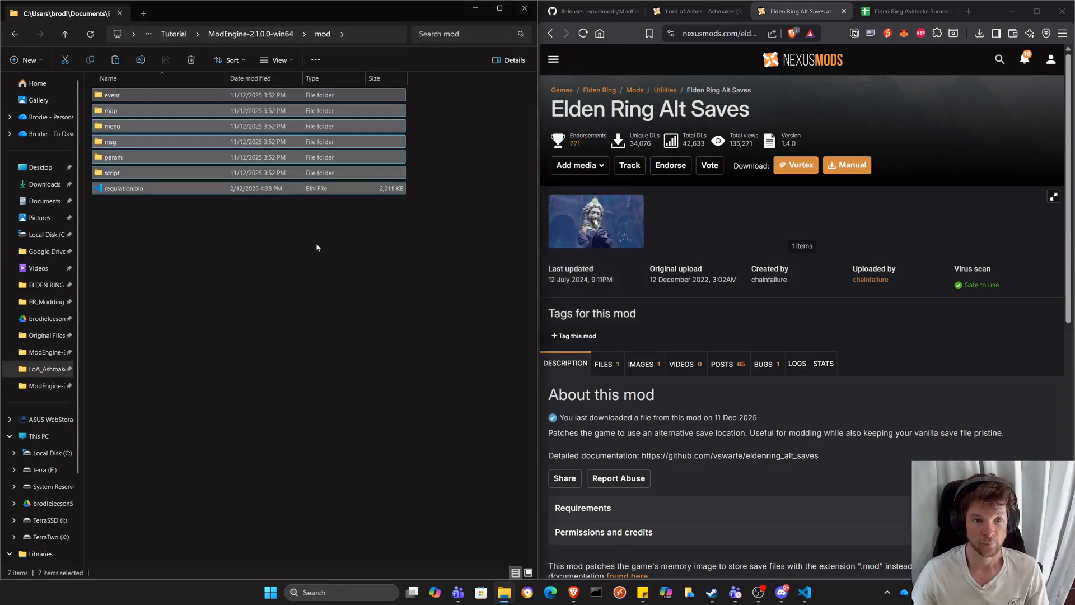
click(316, 243)
Open config_eldenring.toml from the ModEngine folder and compare the default mod entry's path with the mod folder's name.
click(223, 35)
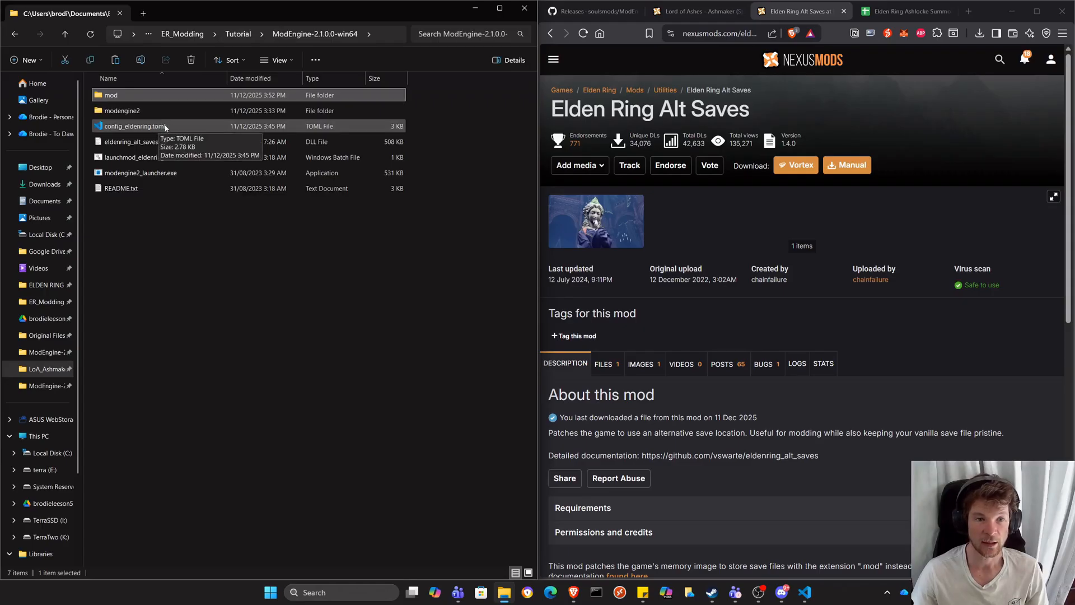
double_click(175, 126)
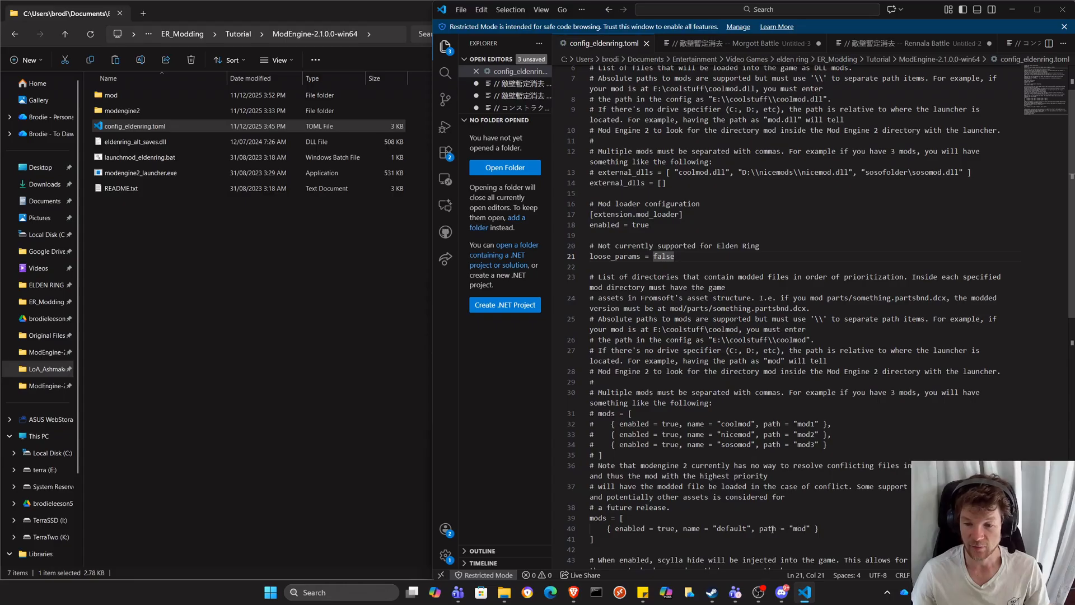
double_click(805, 529)
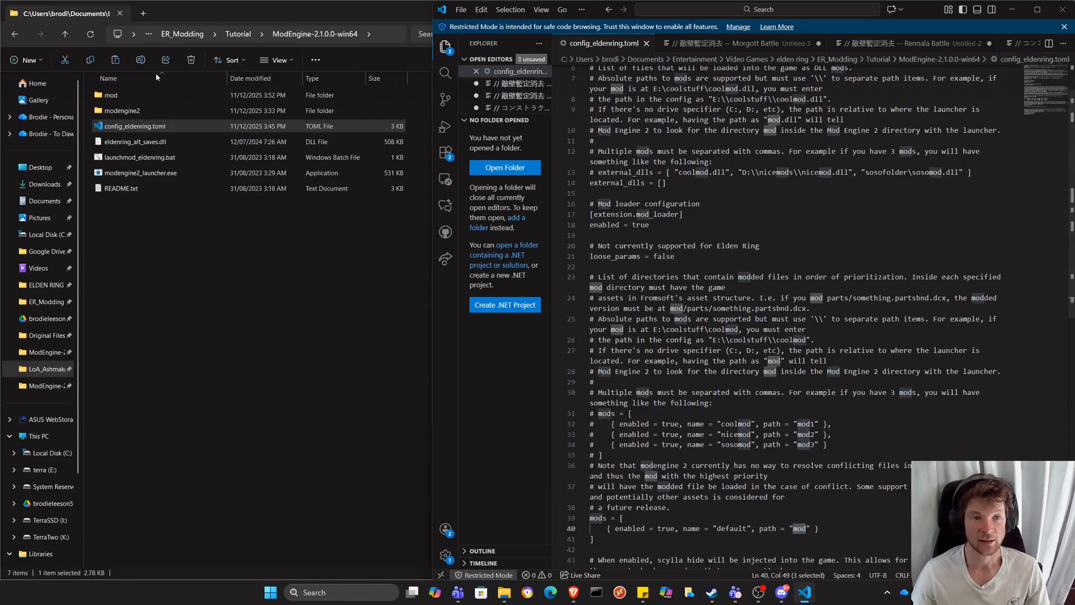
double_click(117, 97)
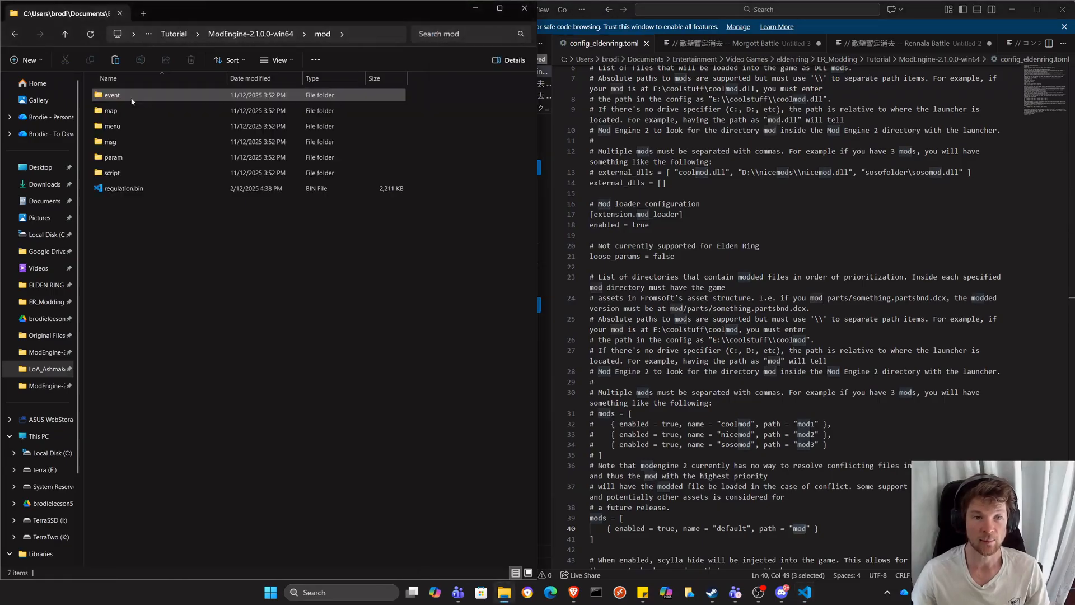
click(15, 34)
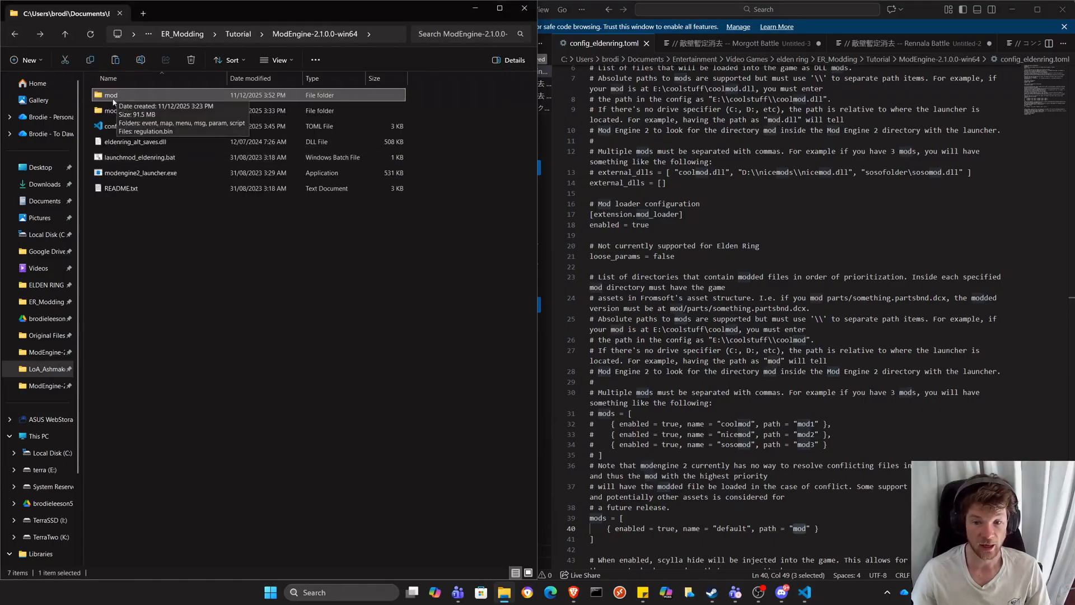
click(808, 528)
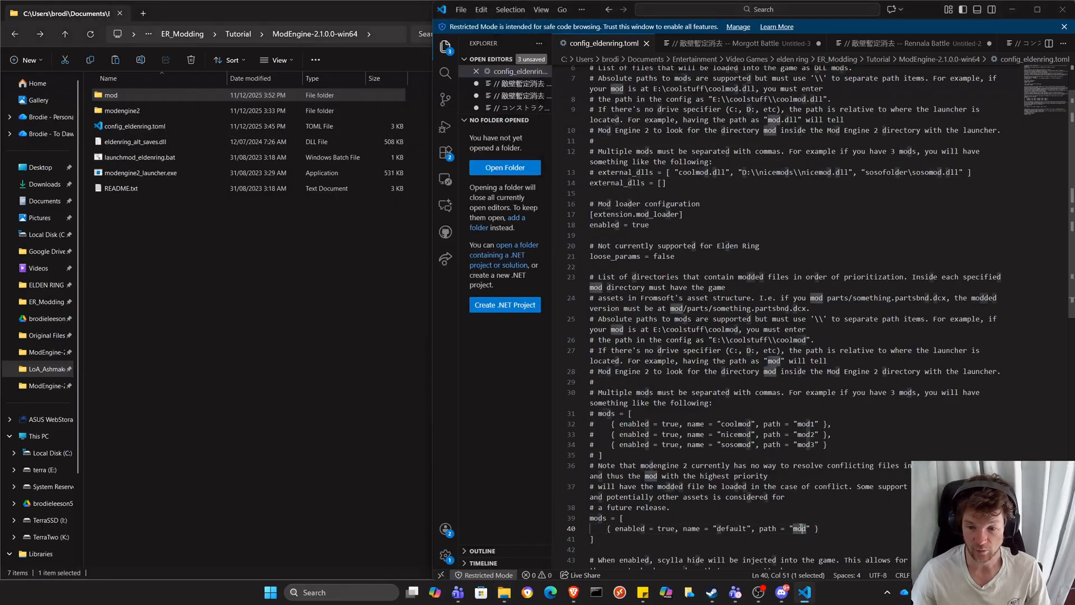
click(834, 528)
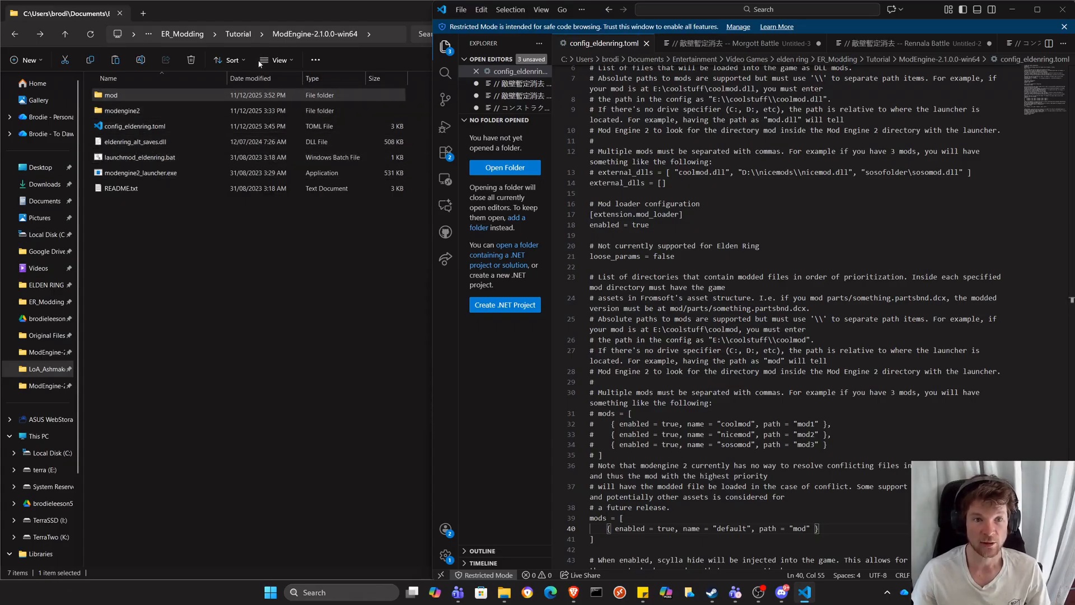
Copy loa_update_settings.dll from the LoA Ashmaker DLL Settings folder into the ModEngine-2.1.0.0-win64 folder.
click(234, 34)
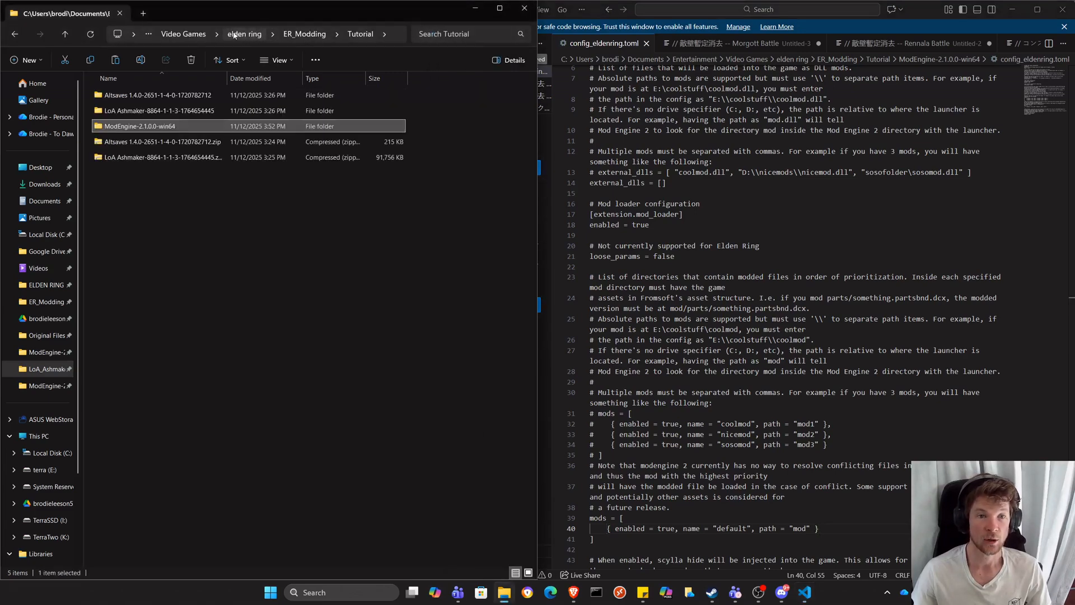
double_click(122, 112)
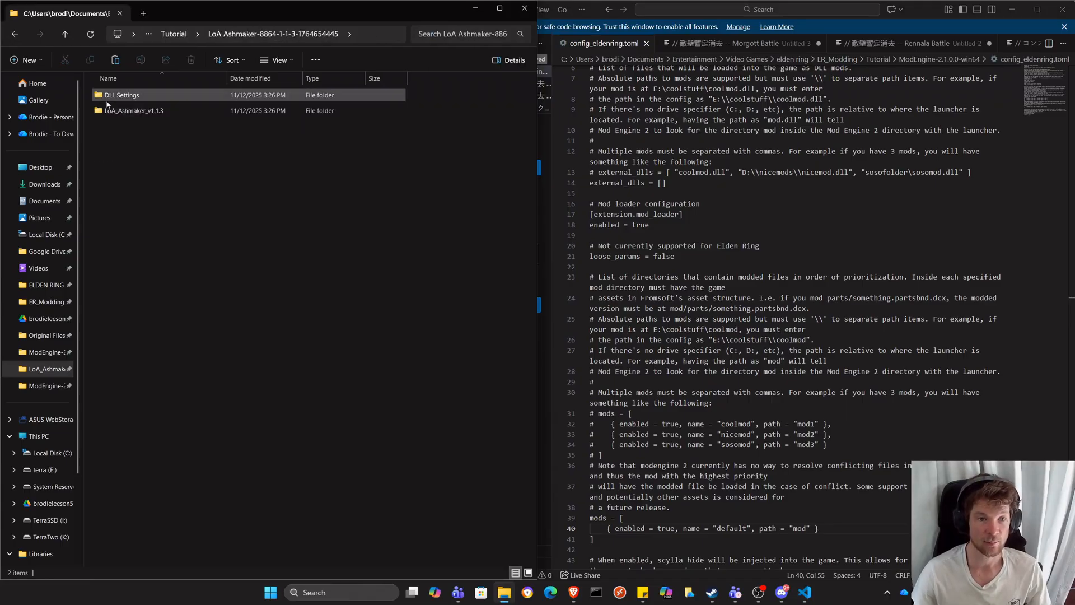
double_click(134, 99)
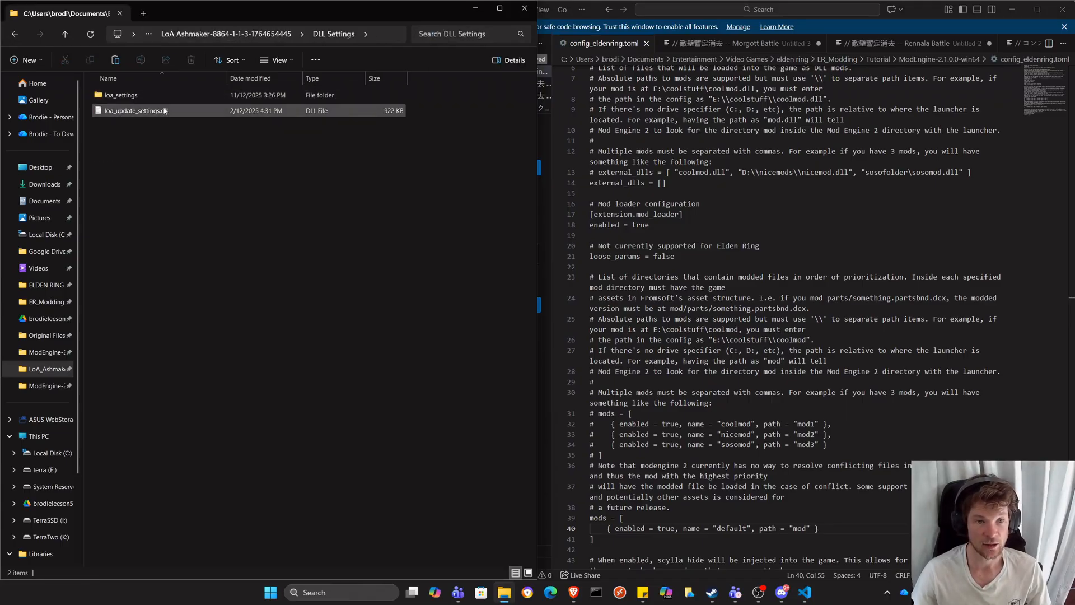
click(134, 112)
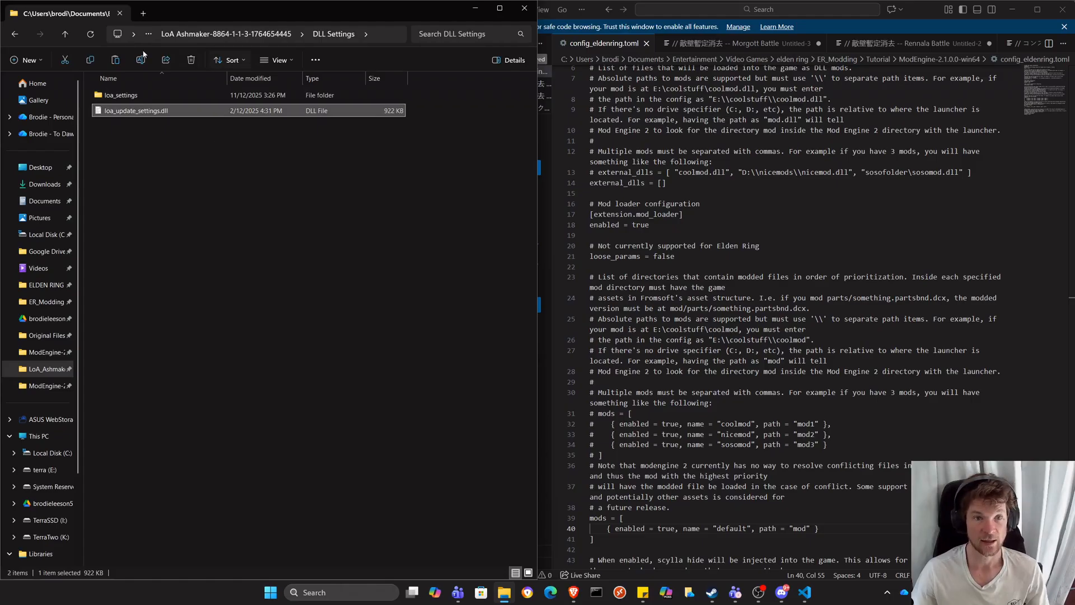
click(66, 34)
click(65, 34)
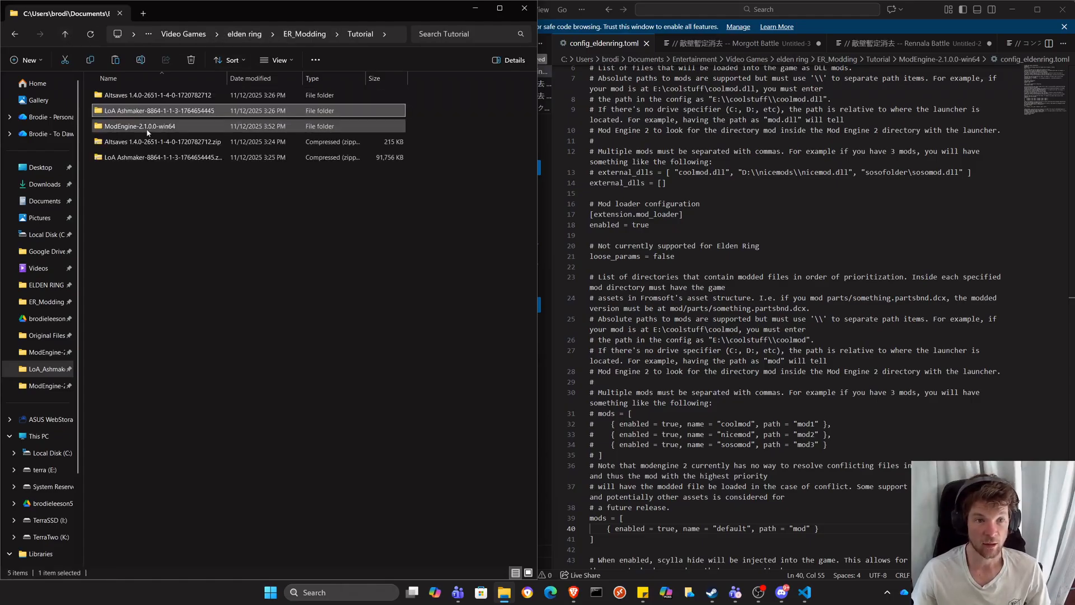
double_click(147, 130)
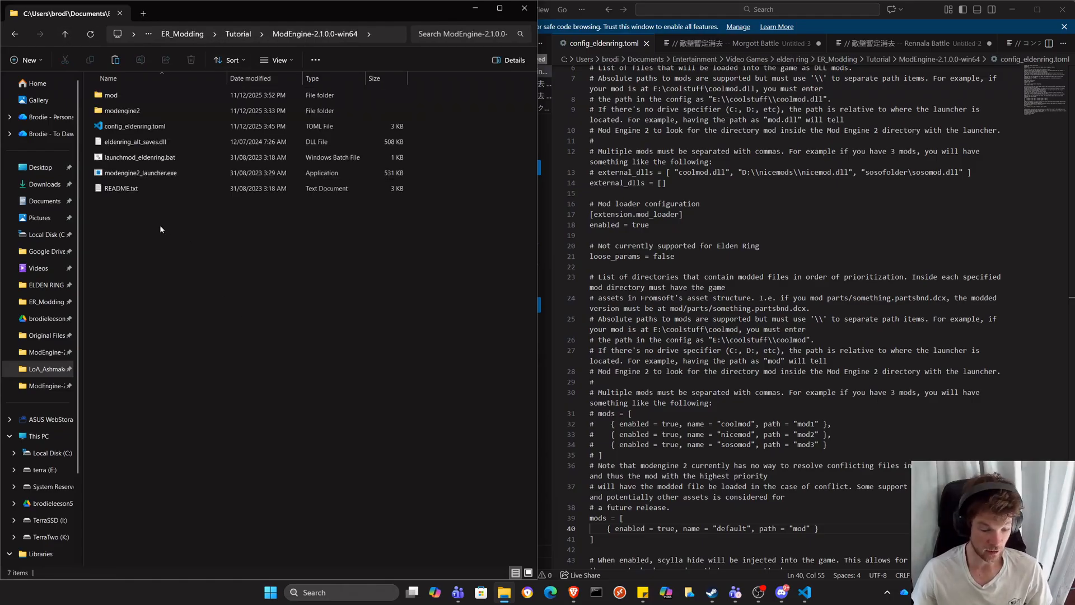
key(ctrl+v)
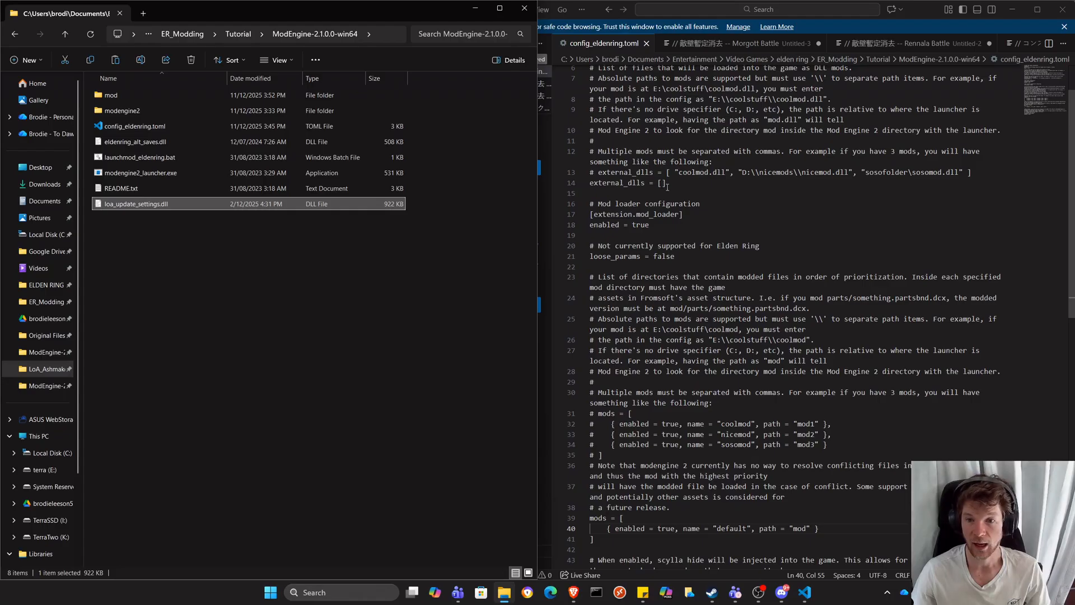
Add "eldenring_alt_saves.dll" to the empty external_dlls list in config_eldenring.toml, copying the exact file name from the ModEngine folder.
click(588, 184)
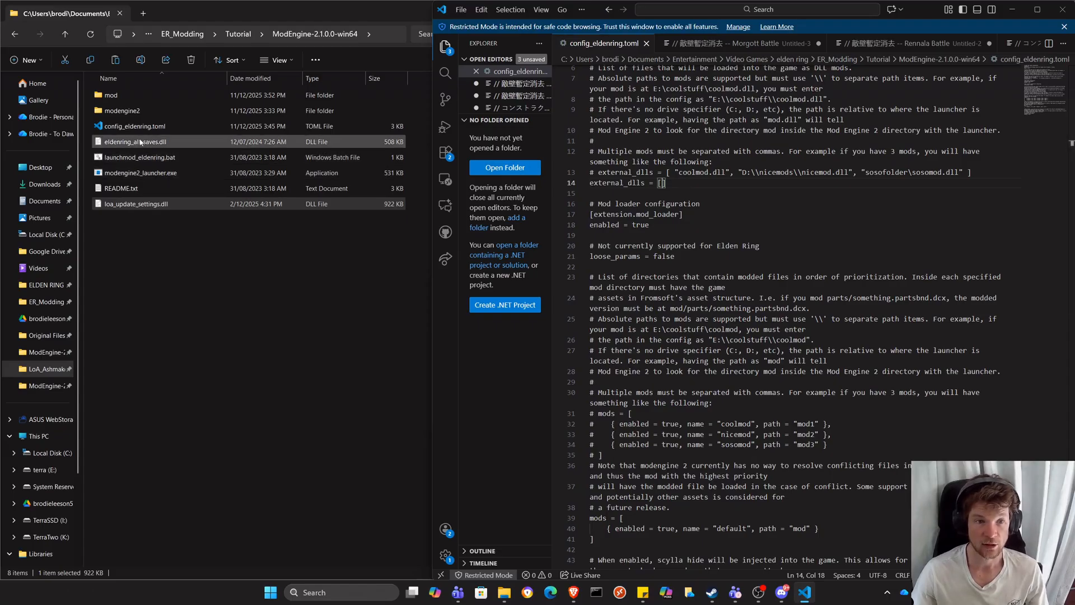
click(147, 144)
click(167, 144)
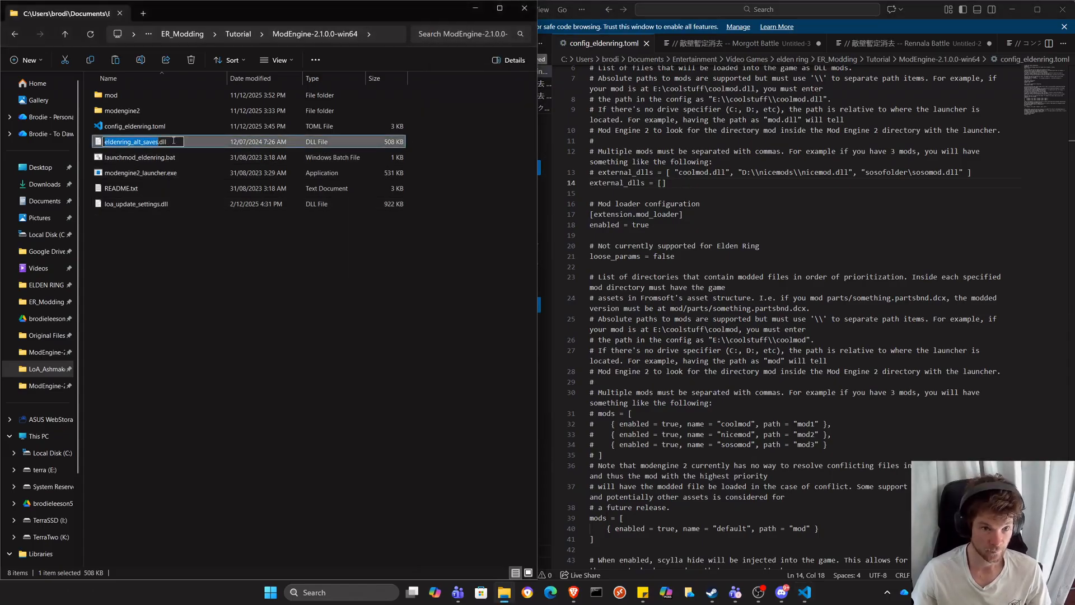
key(ctrl+a)
key(ctrl+c)
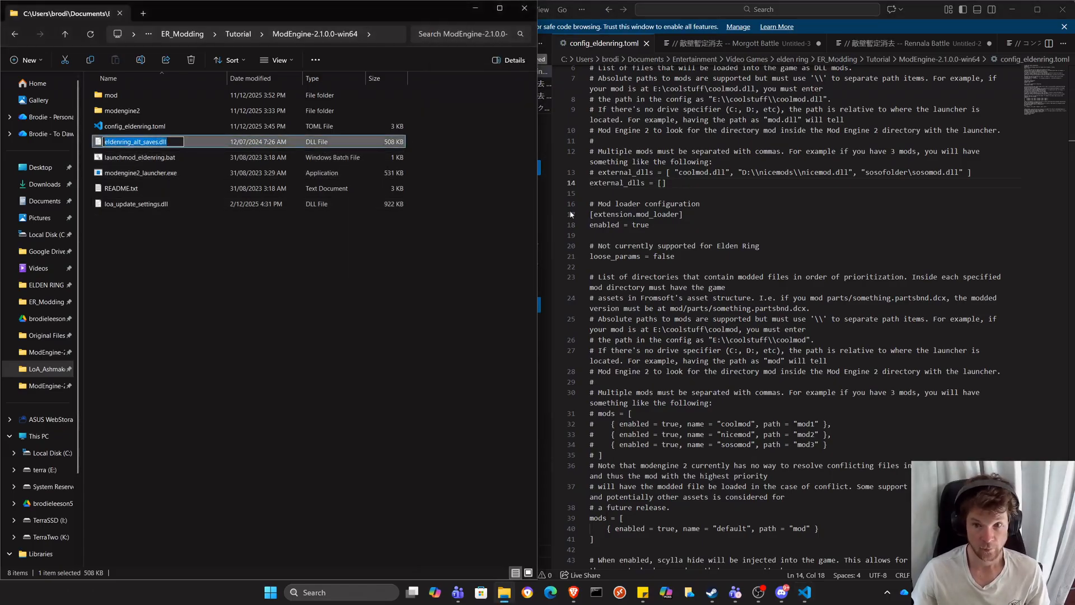
click(663, 183)
text(")
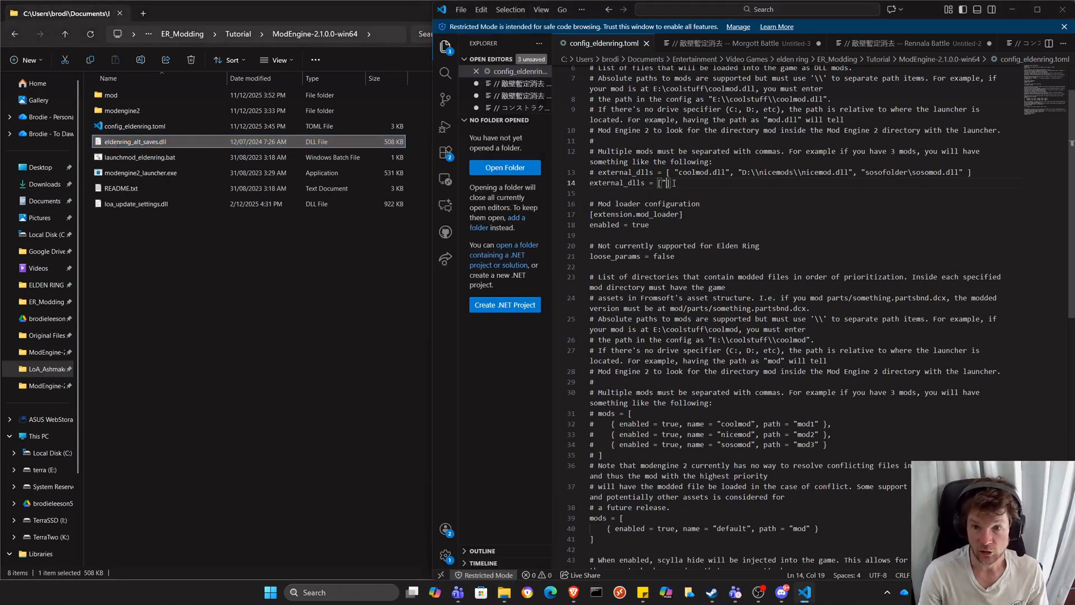
text(")
key(ctrl+v)
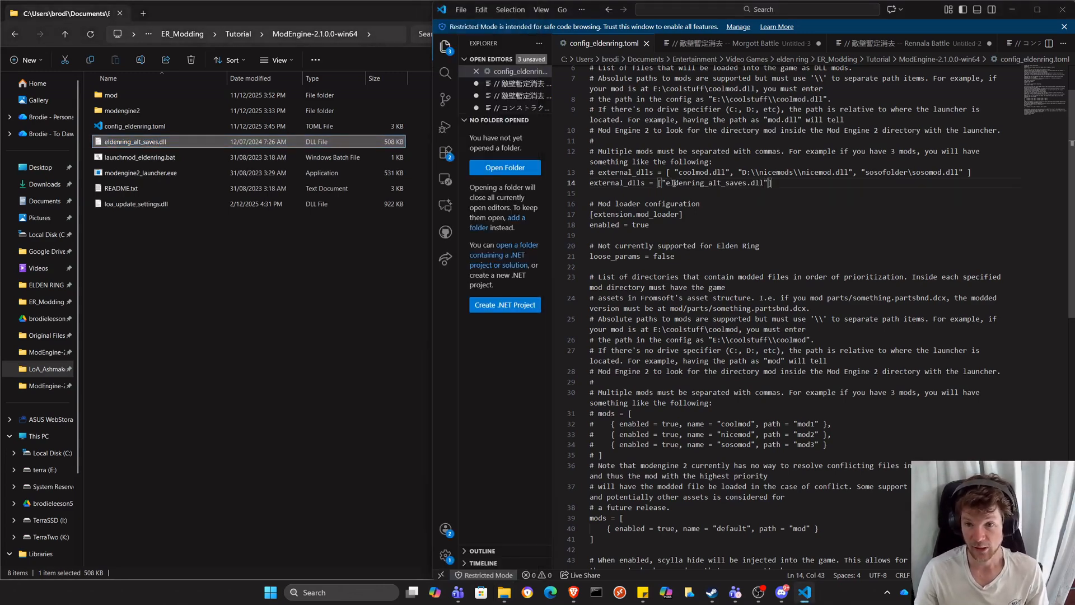
Append "loa_update_settings.dll" as a second, comma-separated entry in the external_dlls list, copying the exact file name from the ModEngine folder.
text(,)
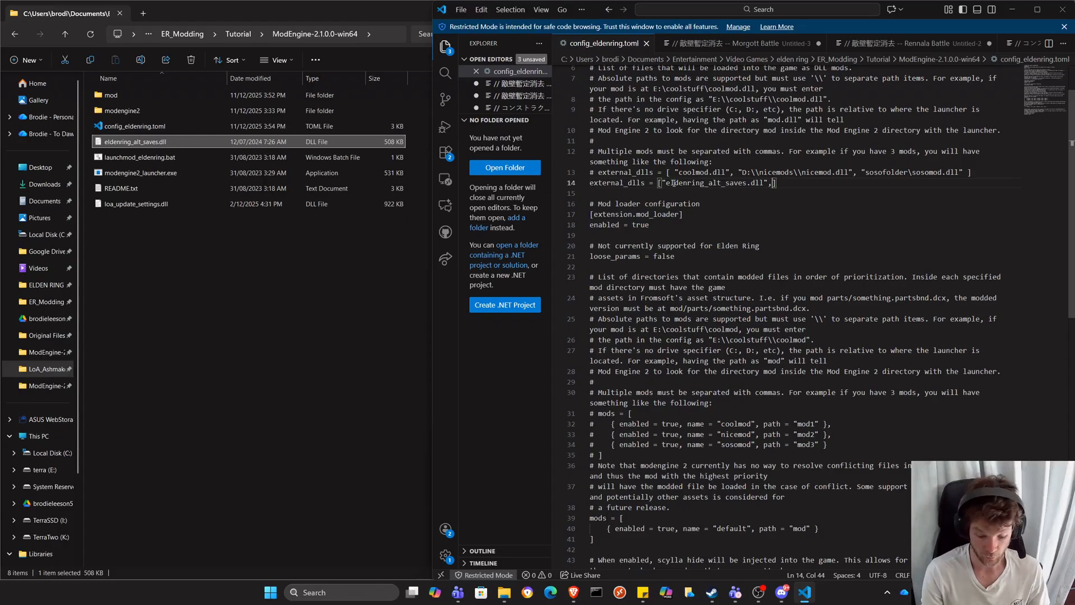
text( "")
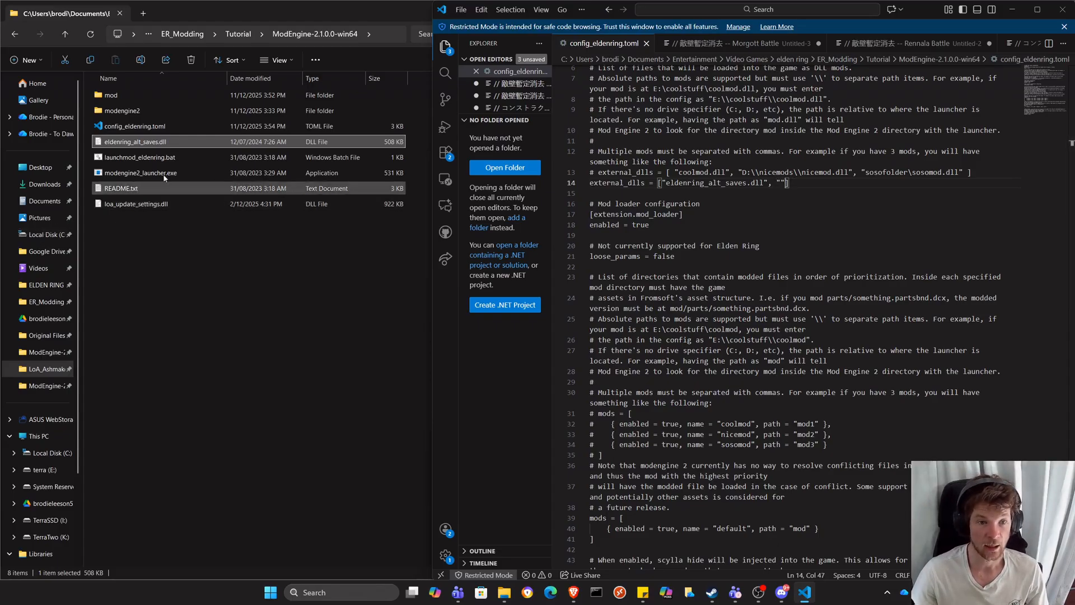
click(144, 205)
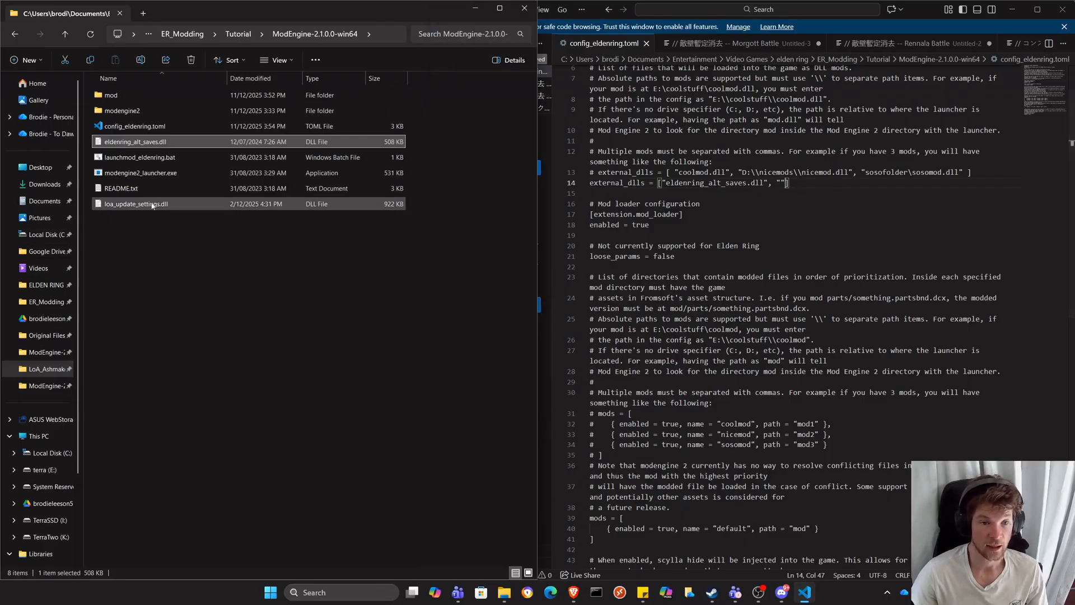
click(185, 202)
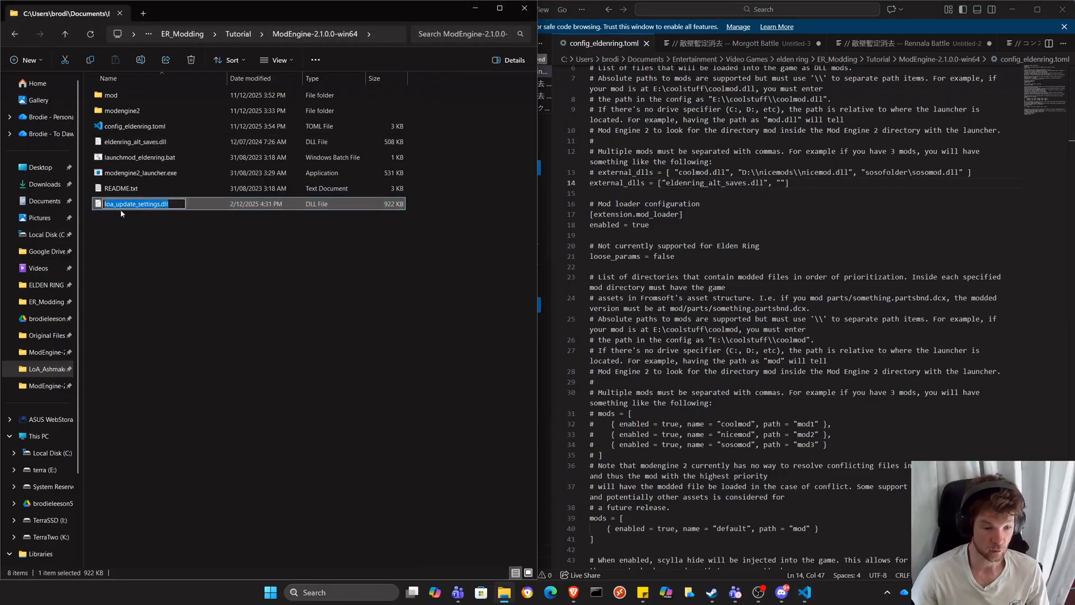
click(781, 183)
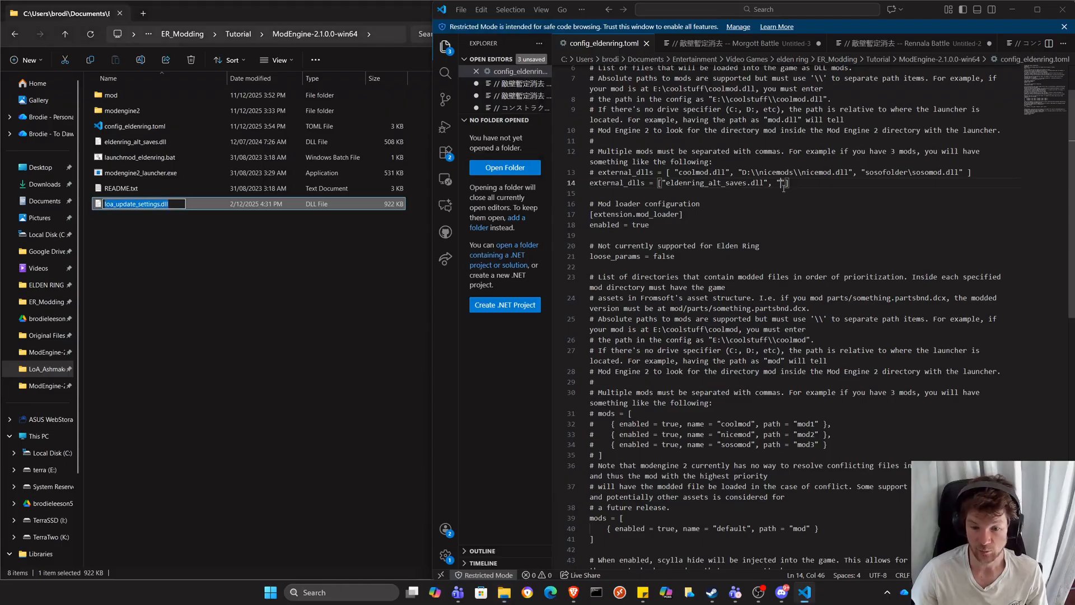
key(ctrl+v)
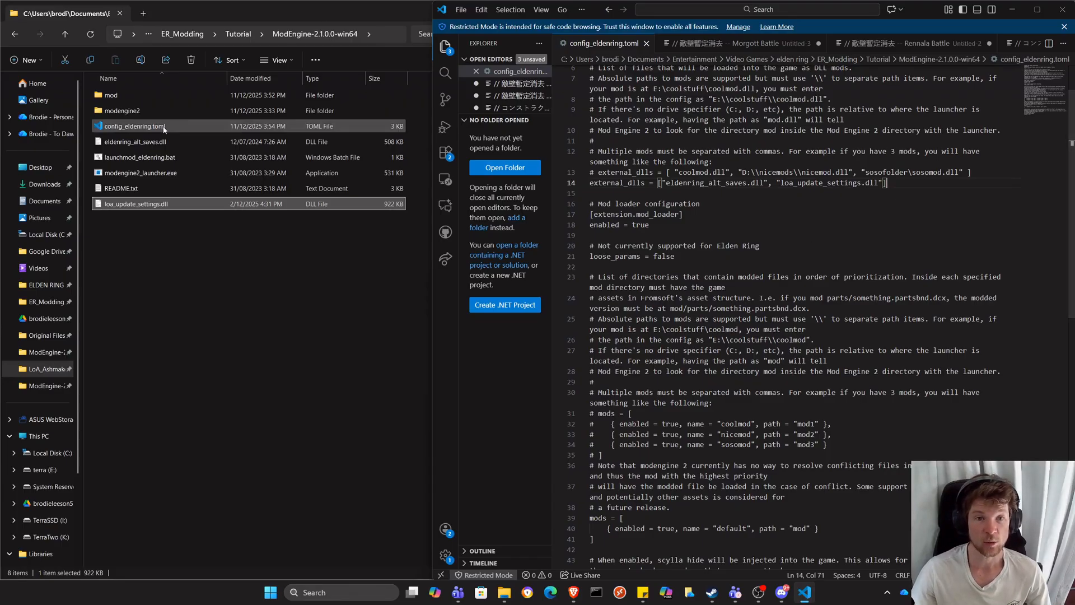
Copy the loa_settings folder from the LoA Ashmaker DLL Settings folder into the ELDEN RING Game folder, replacing the existing files.
click(234, 36)
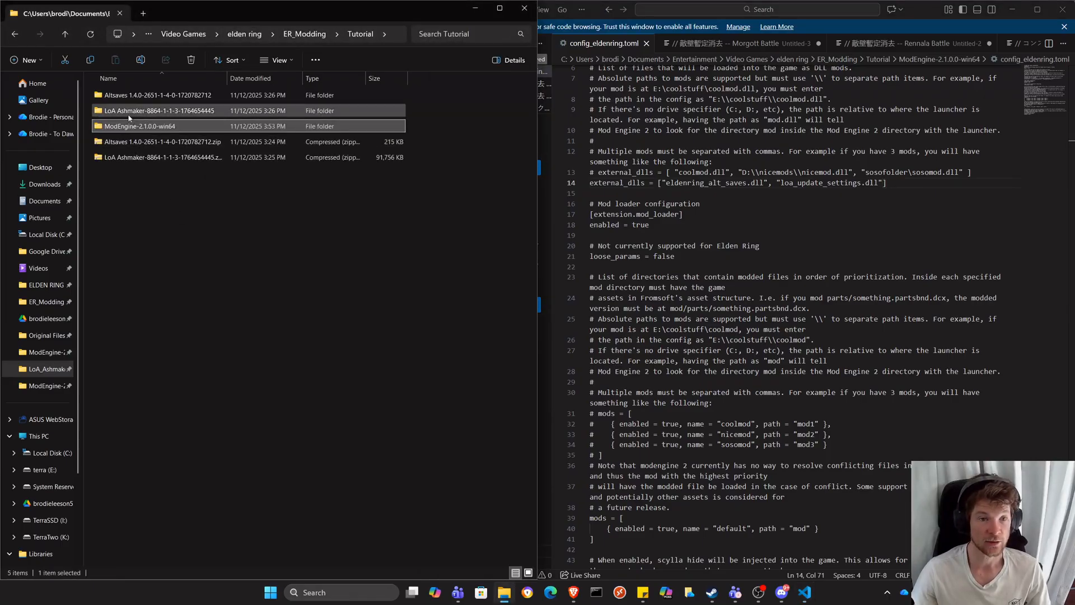
double_click(151, 112)
double_click(128, 97)
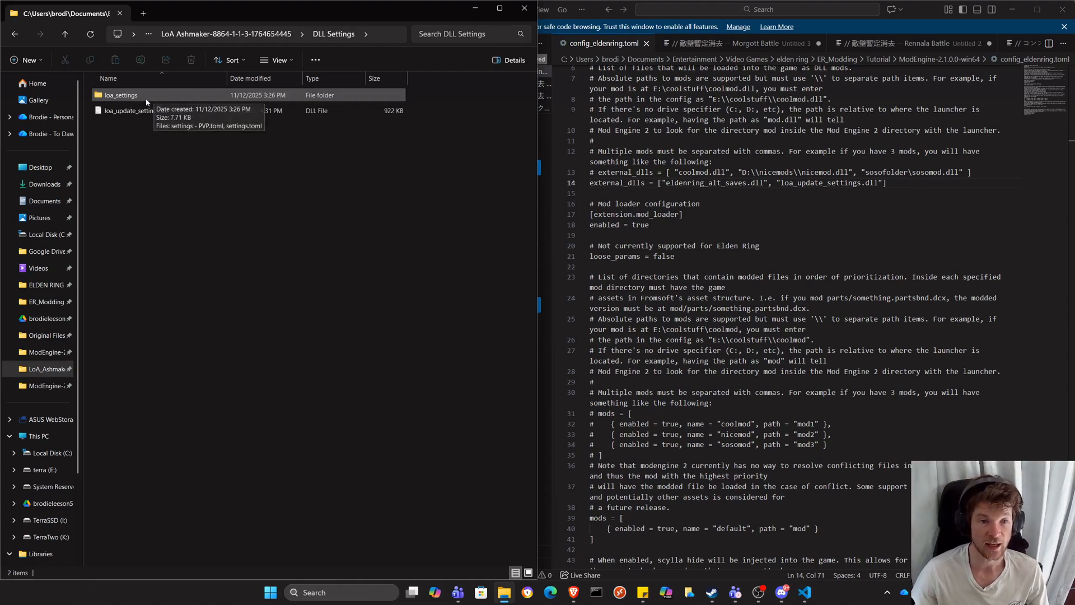
click(159, 95)
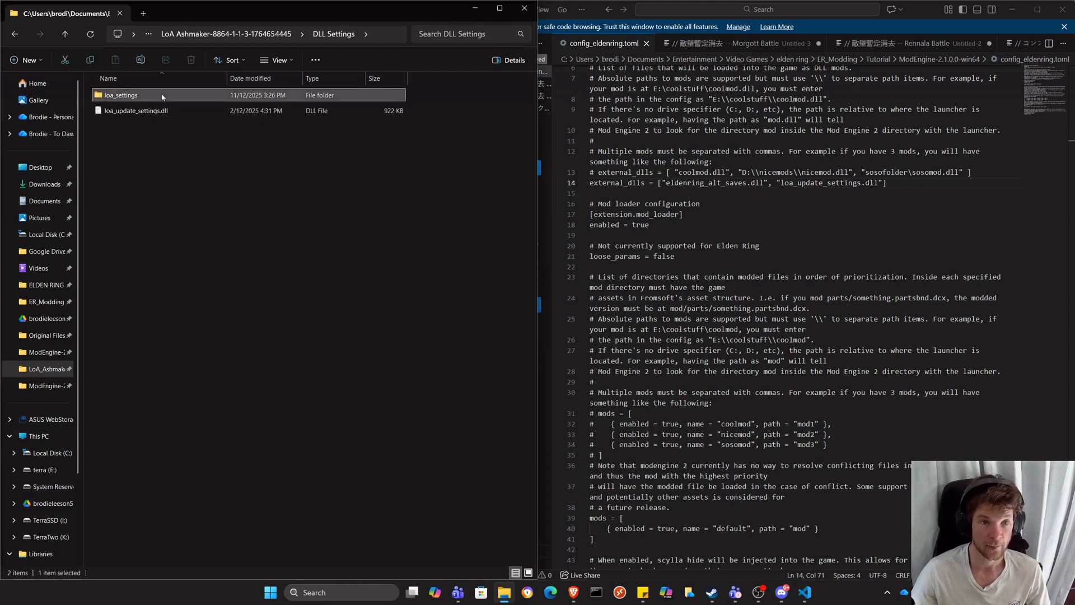
click(39, 285)
double_click(115, 95)
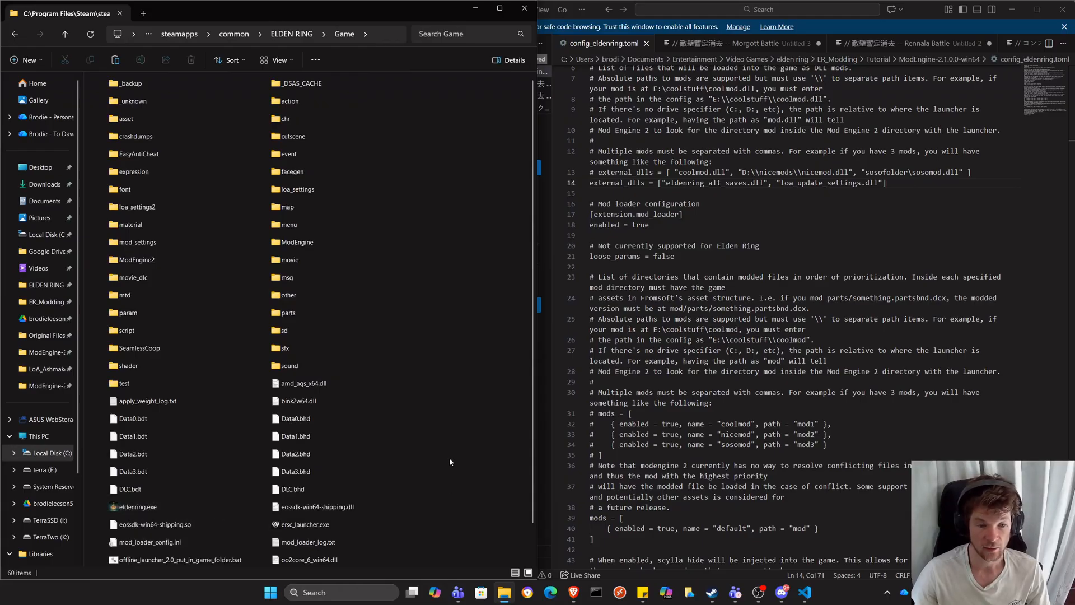
key(ctrl+v)
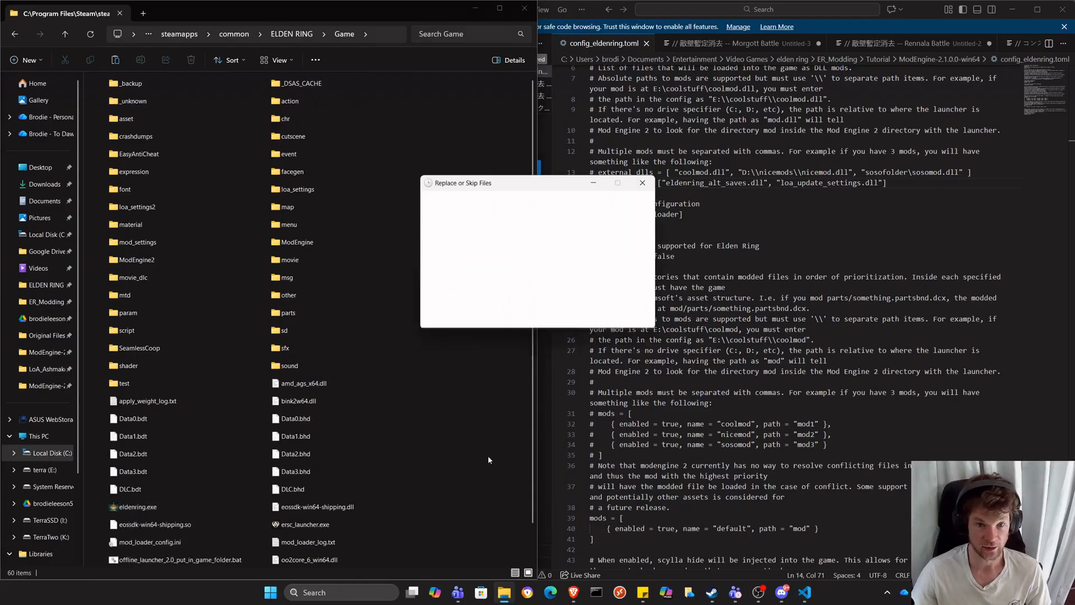
click(473, 243)
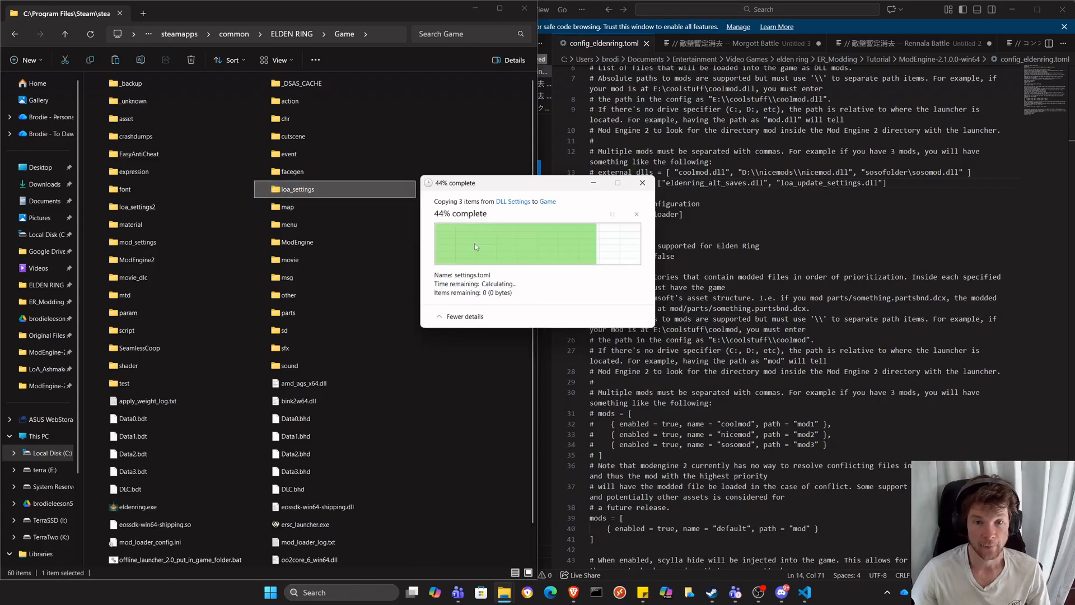
Open settings - PVP.toml from the Game folder's loa_settings folder and examine its spirit summon values.
double_click(290, 189)
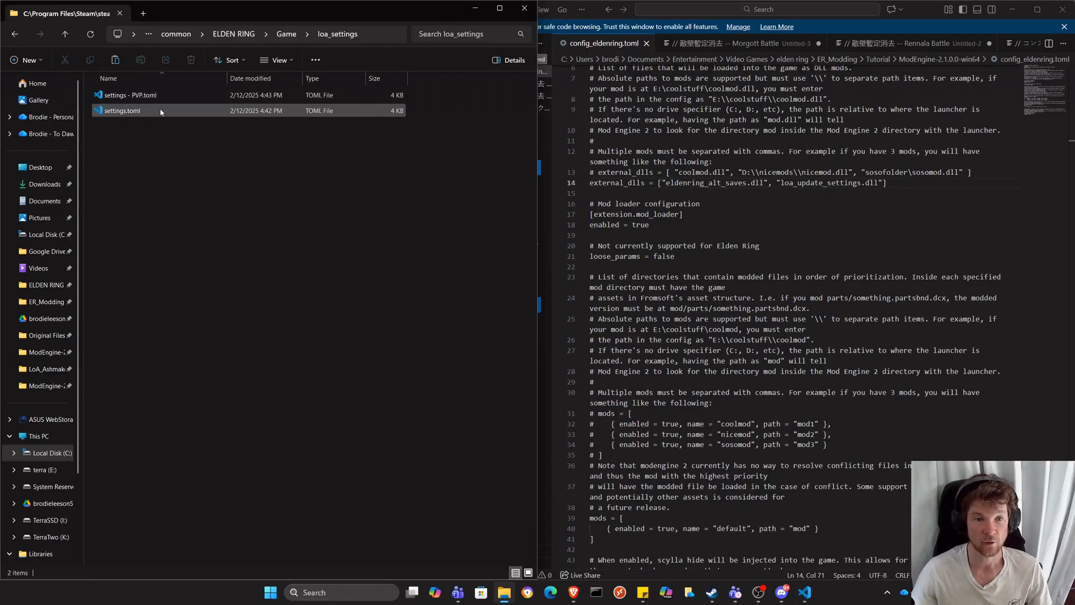
click(121, 113)
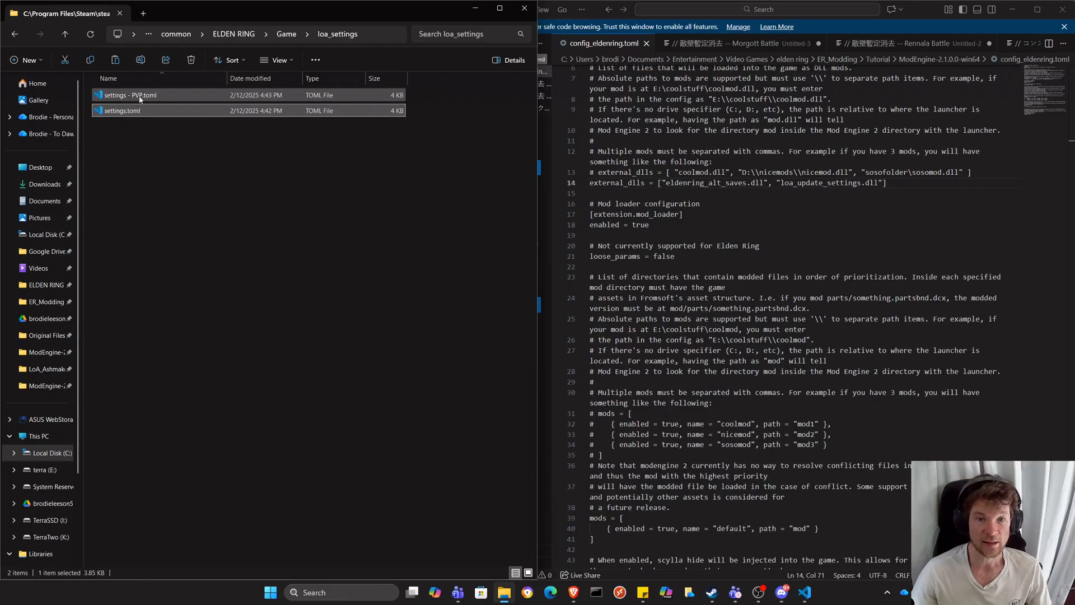
double_click(136, 98)
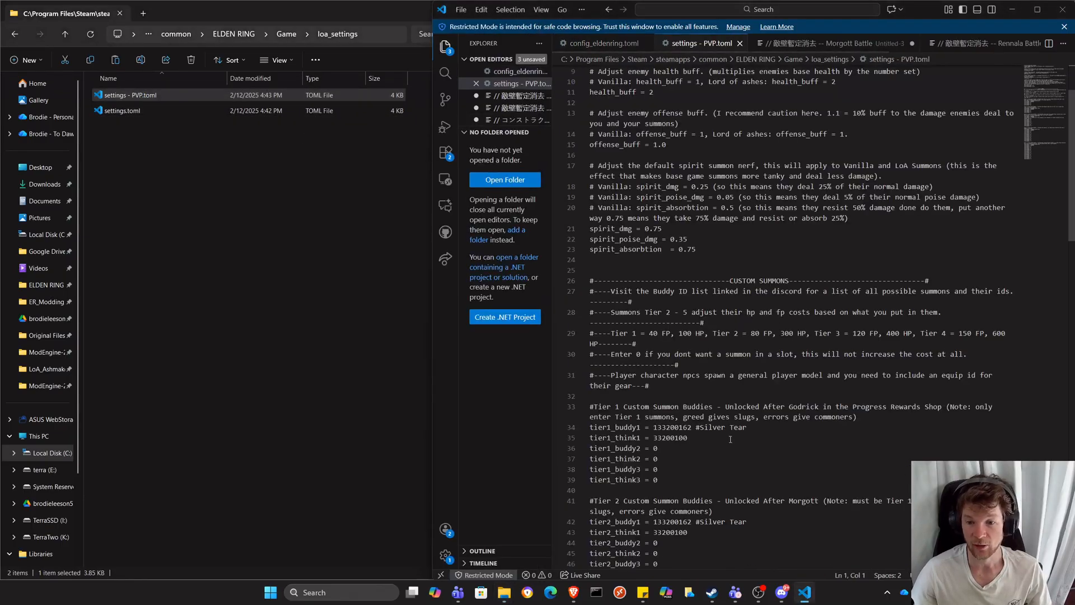
drag(717, 255, 579, 233)
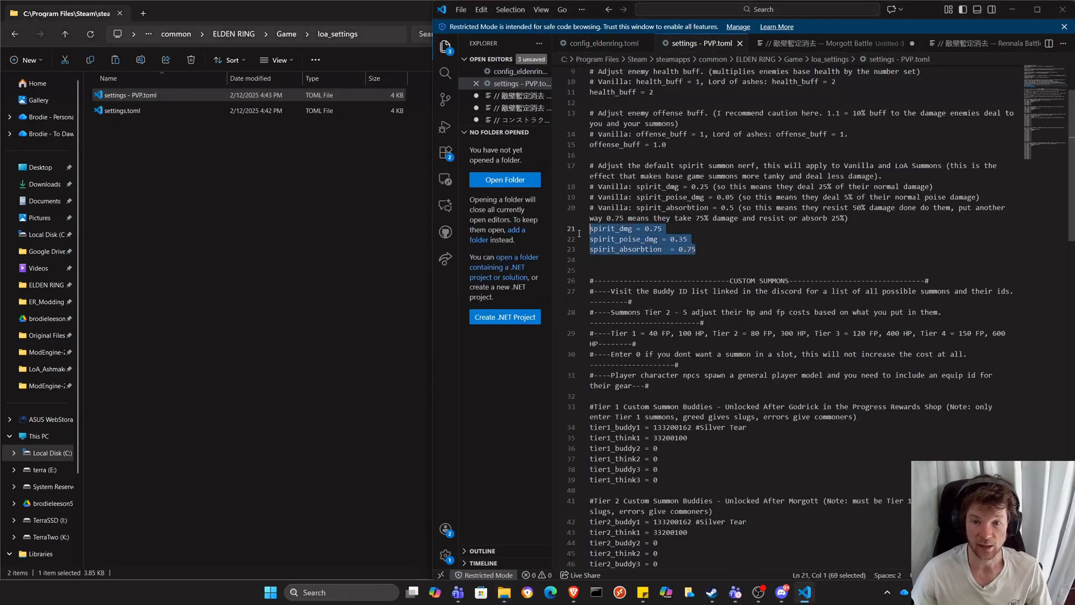
click(681, 230)
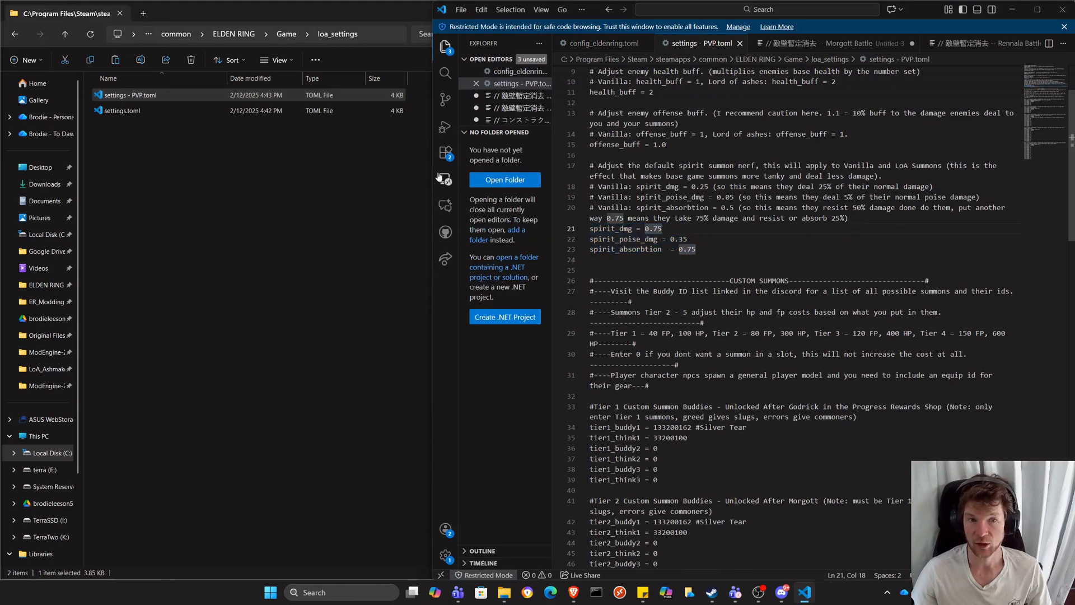
Open settings.toml from the loa_settings folder and examine its spirit_dmg and spirit_absorbtion values.
double_click(180, 114)
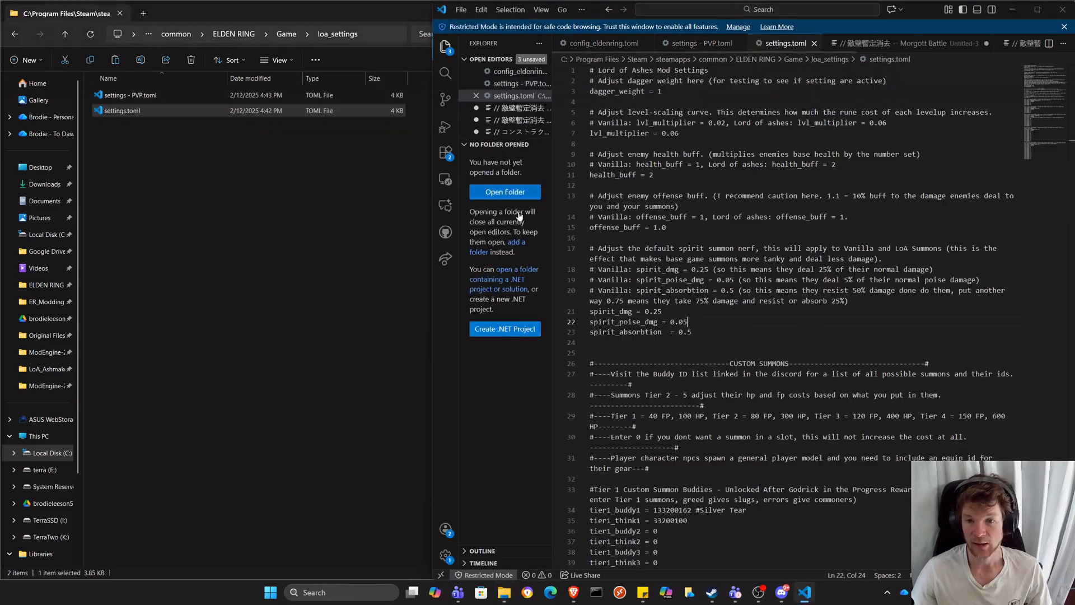
drag(693, 332, 562, 314)
click(680, 309)
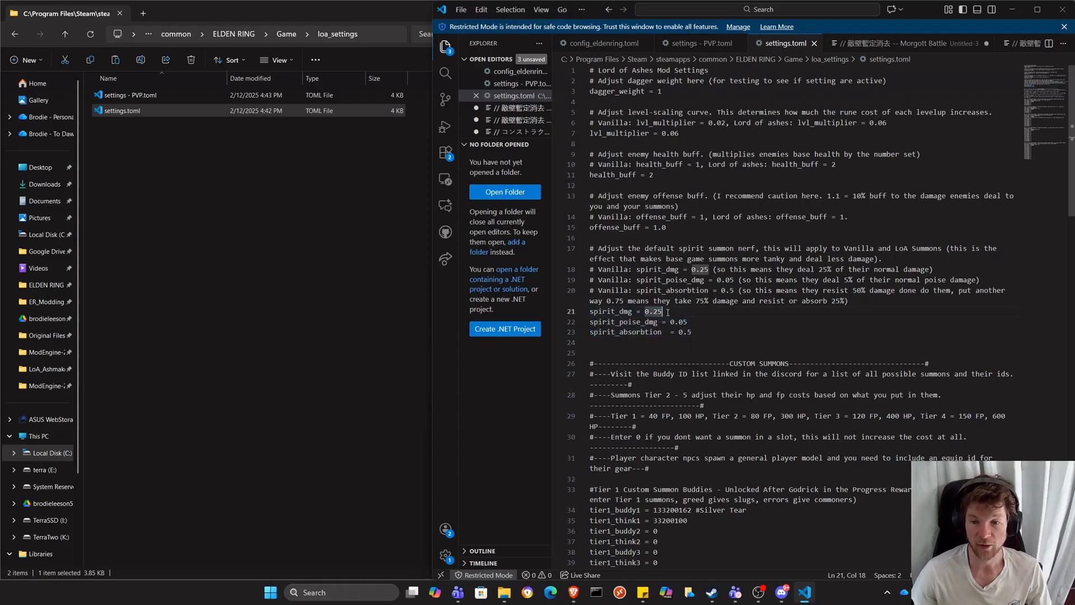
drag(692, 332, 679, 332)
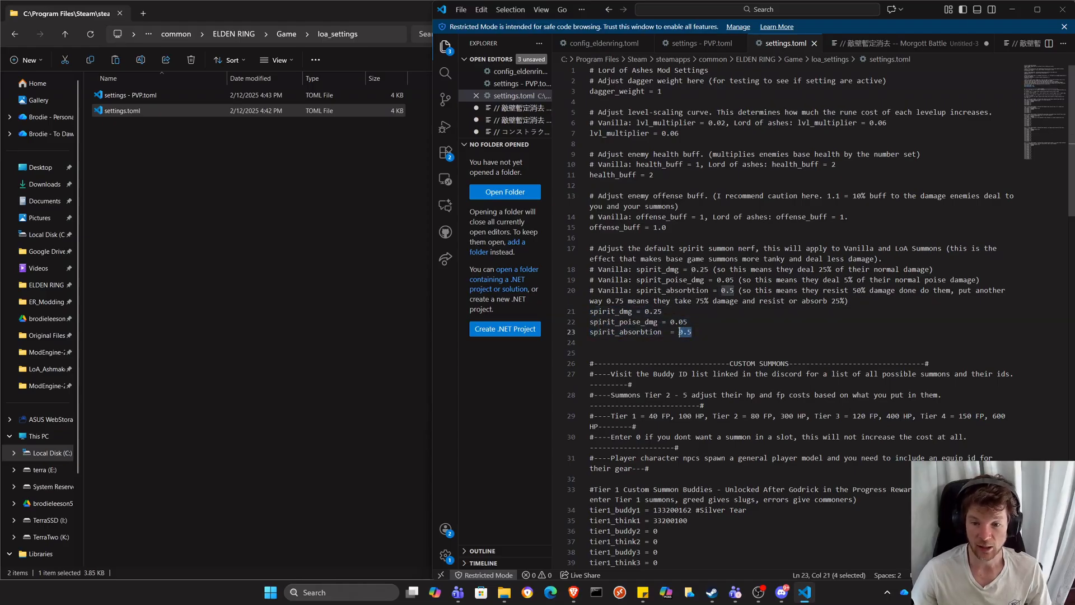
click(665, 312)
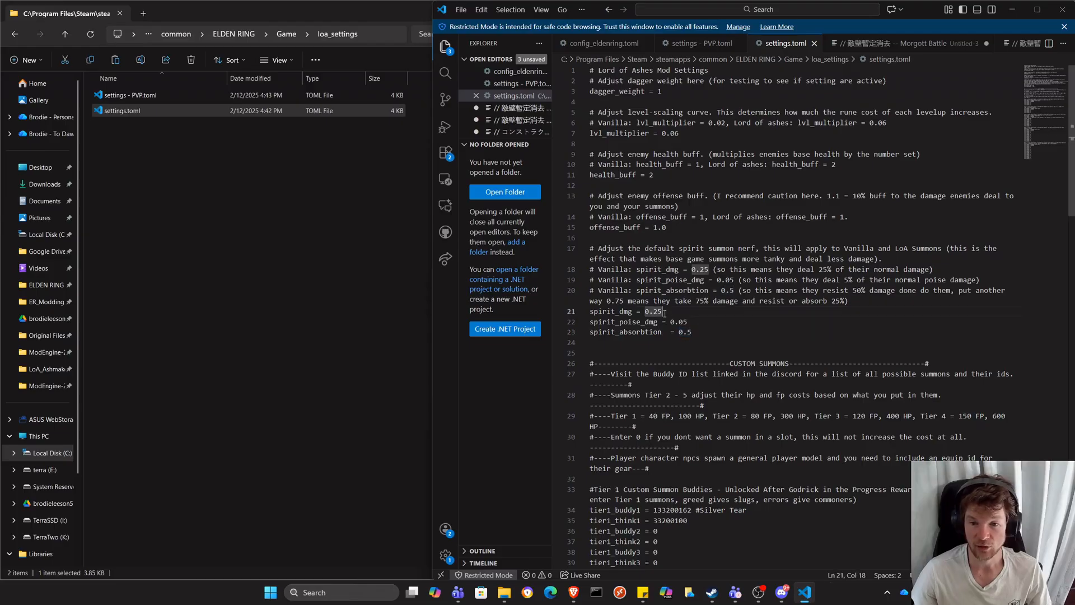
key(shift+Left)
key(shift+Left)
key(shift+Left)
key(shift+Left)
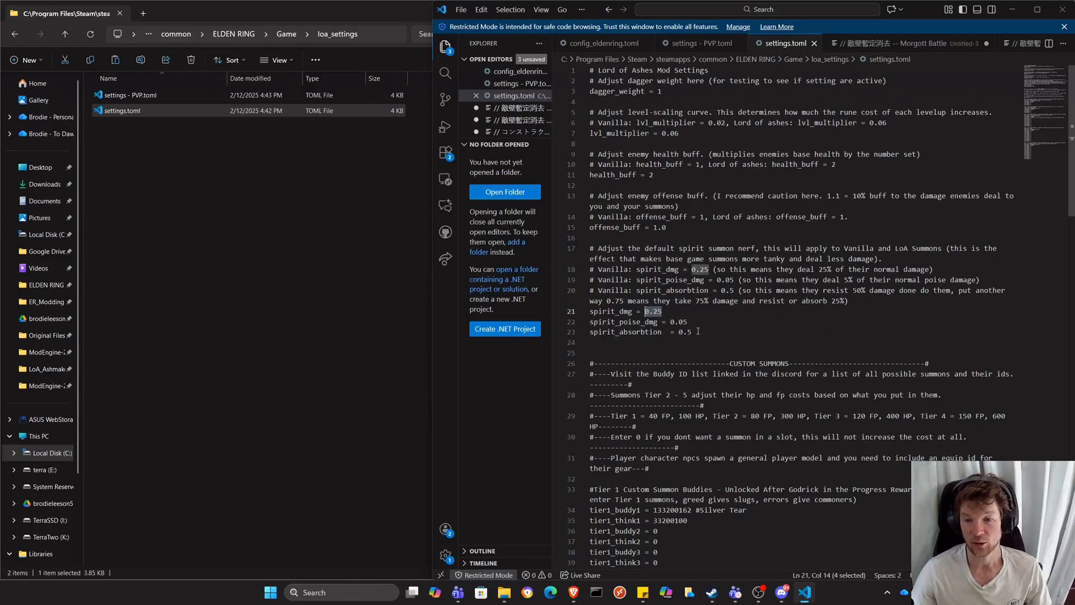
drag(693, 332, 679, 333)
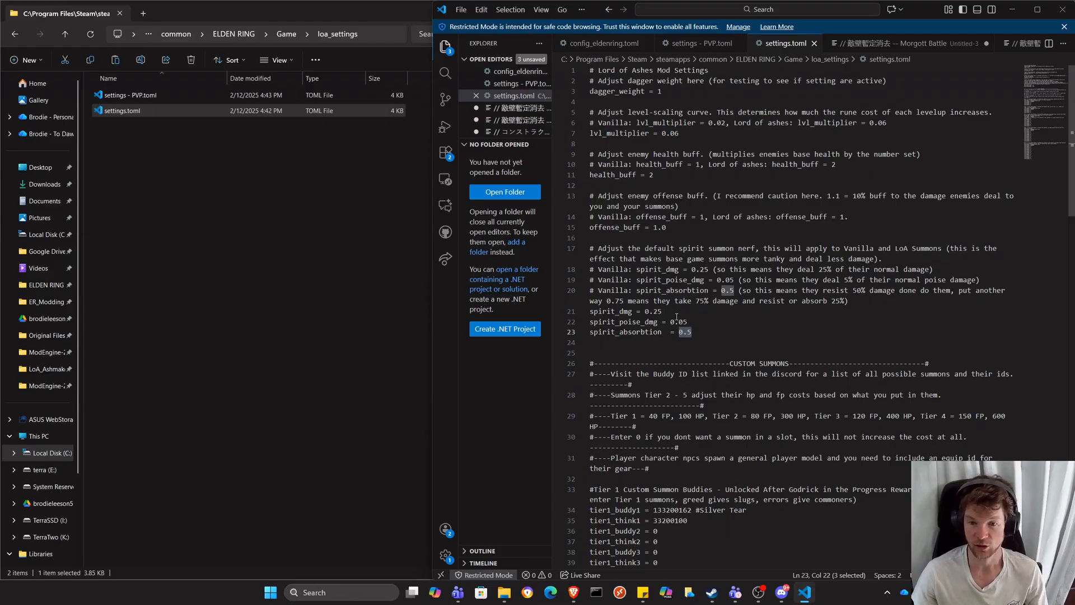
Set spirit_dmg to 2 in settings.toml and save the file.
drag(662, 312, 645, 312)
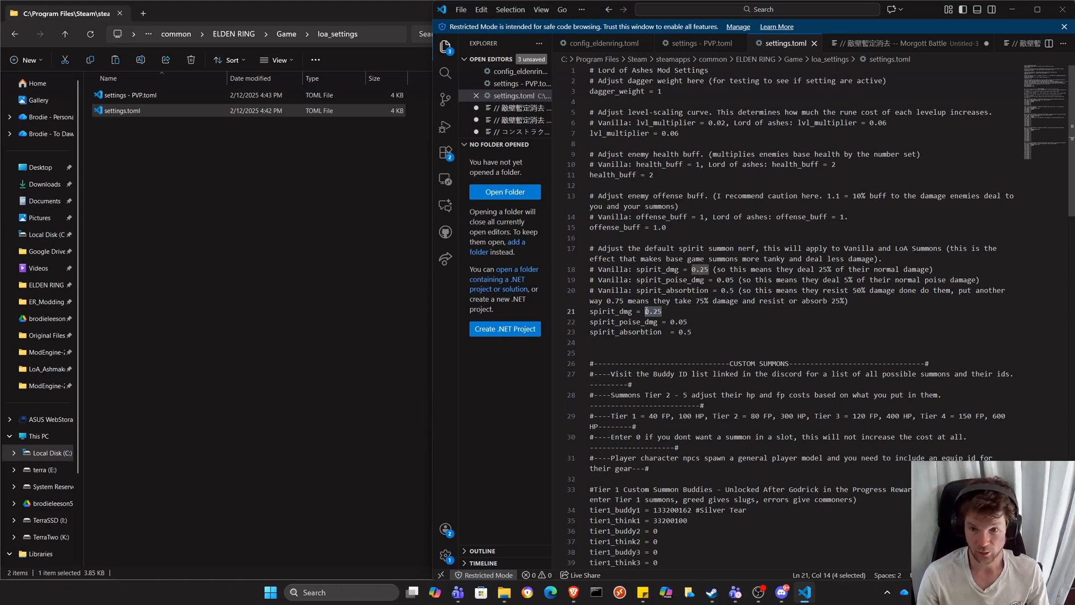
text(1)
key(BackSpace)
text(2)
click(662, 301)
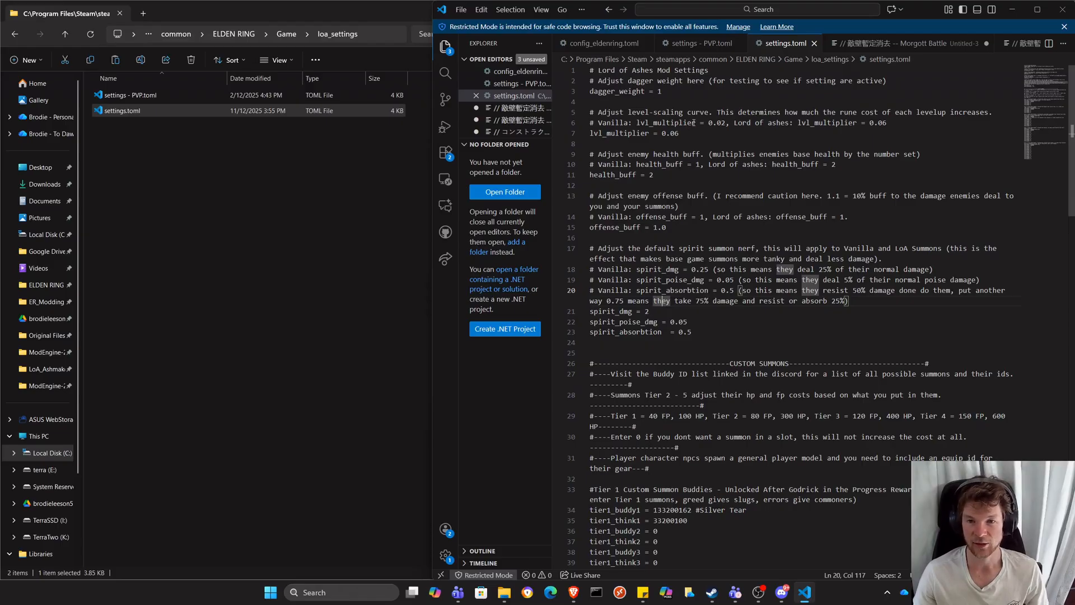
Review the lvl_multiplier, health_buff, offense_buff and spirit summon settings and the first Tier 1 custom summon entry in settings.toml.
drag(698, 129, 663, 132)
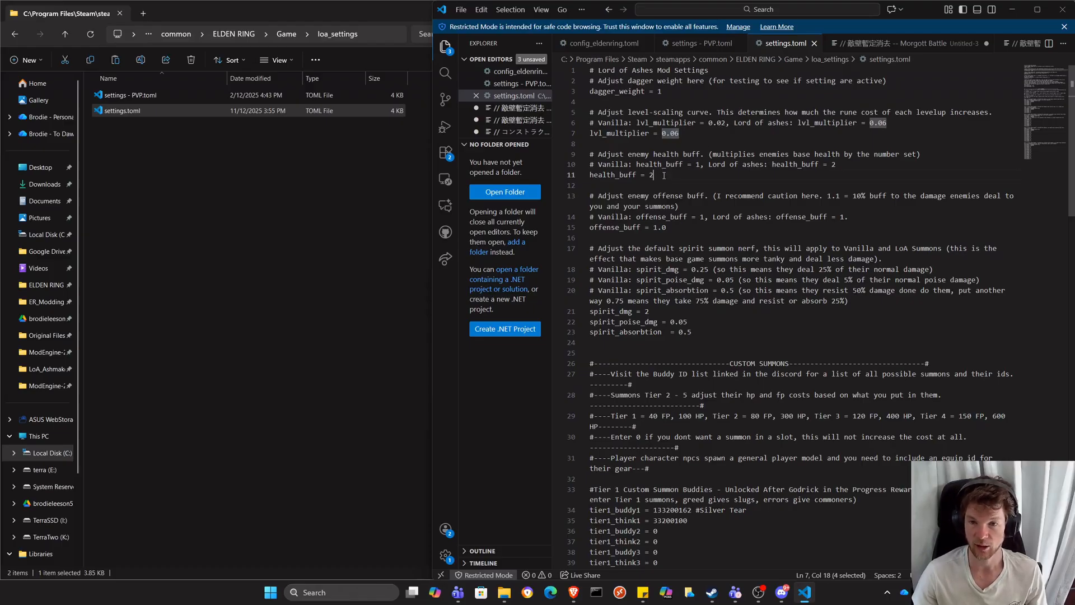
drag(654, 175, 648, 176)
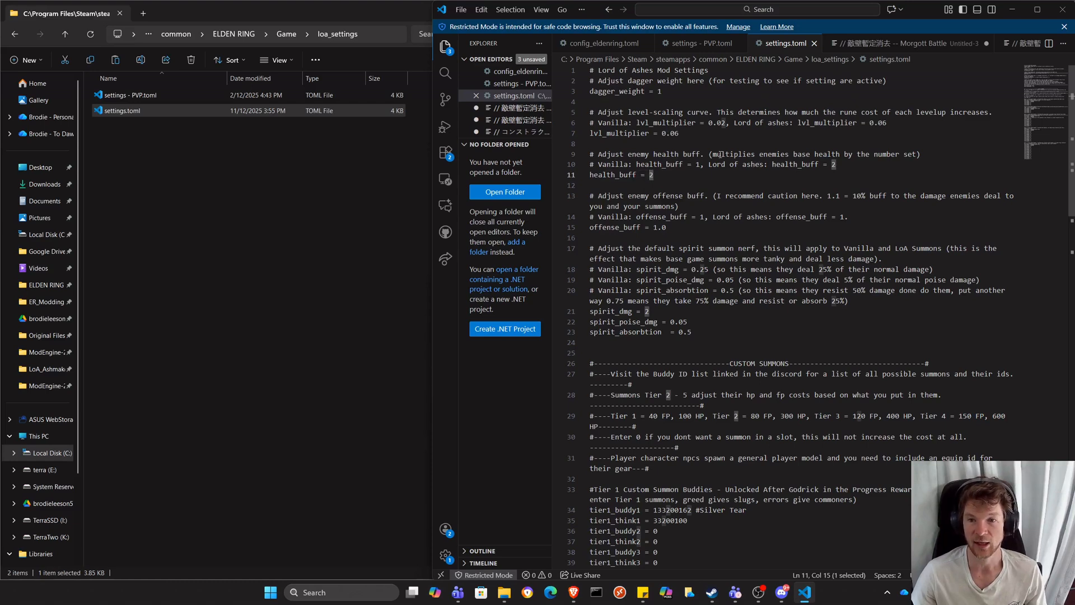
click(655, 174)
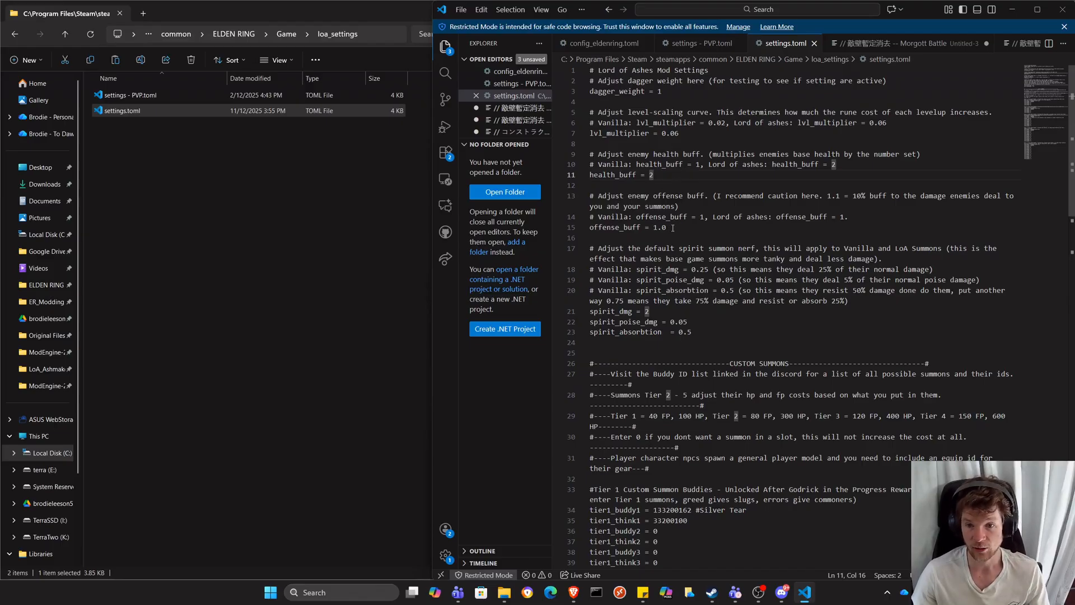
drag(667, 227, 656, 228)
drag(693, 332, 591, 311)
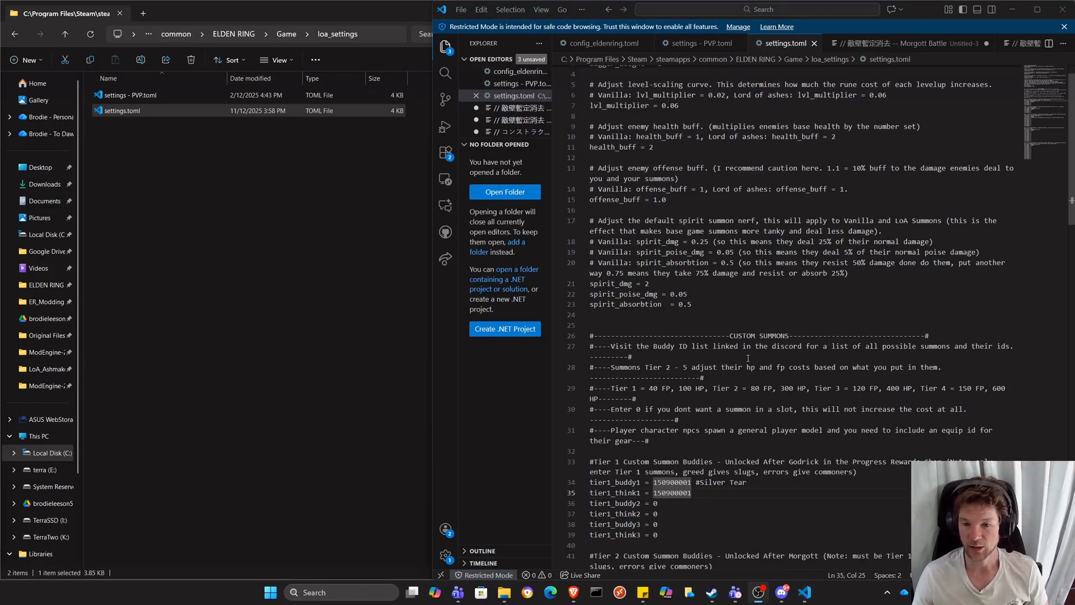
click(717, 481)
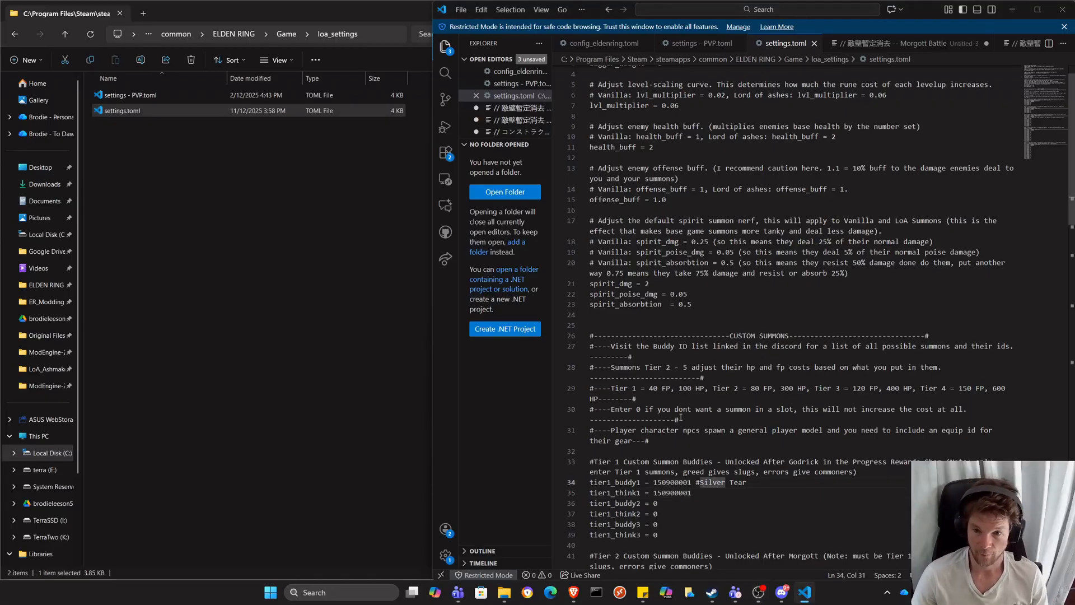
Review the custom summon rules in settings.toml, including the Tier 1 note about unlocking after Godrick in the Progress Rewards Shop.
scroll(654, 476, down, 3)
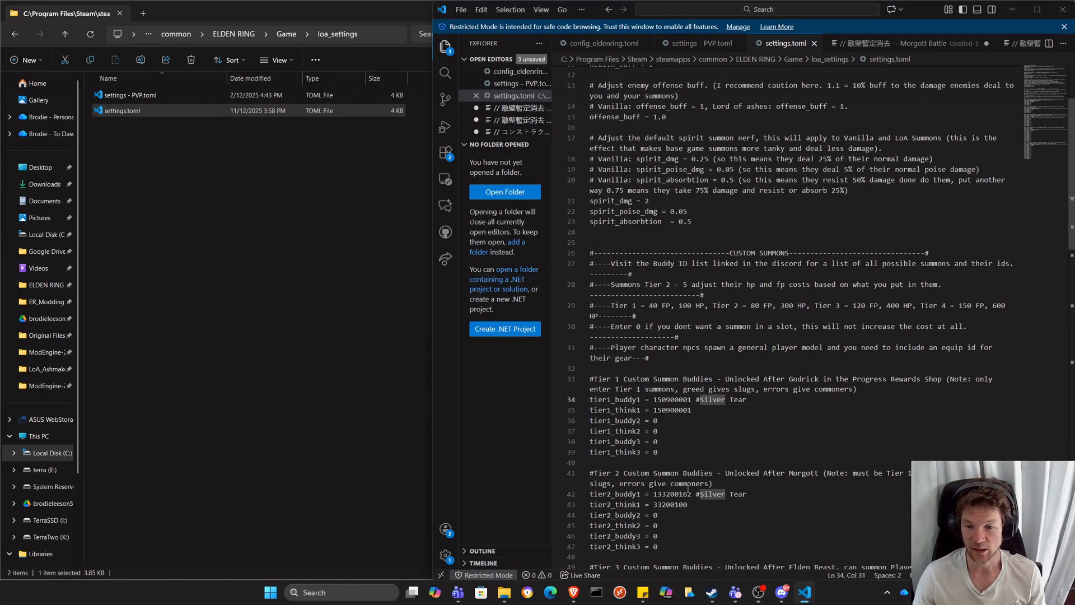
scroll(734, 401, up, 4)
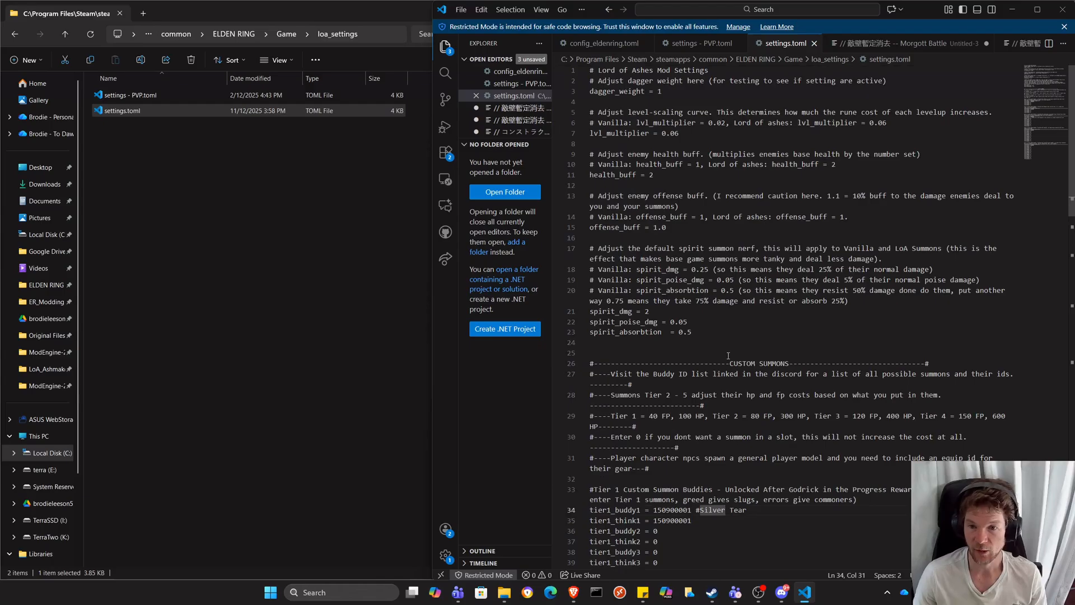
scroll(711, 358, down, 3)
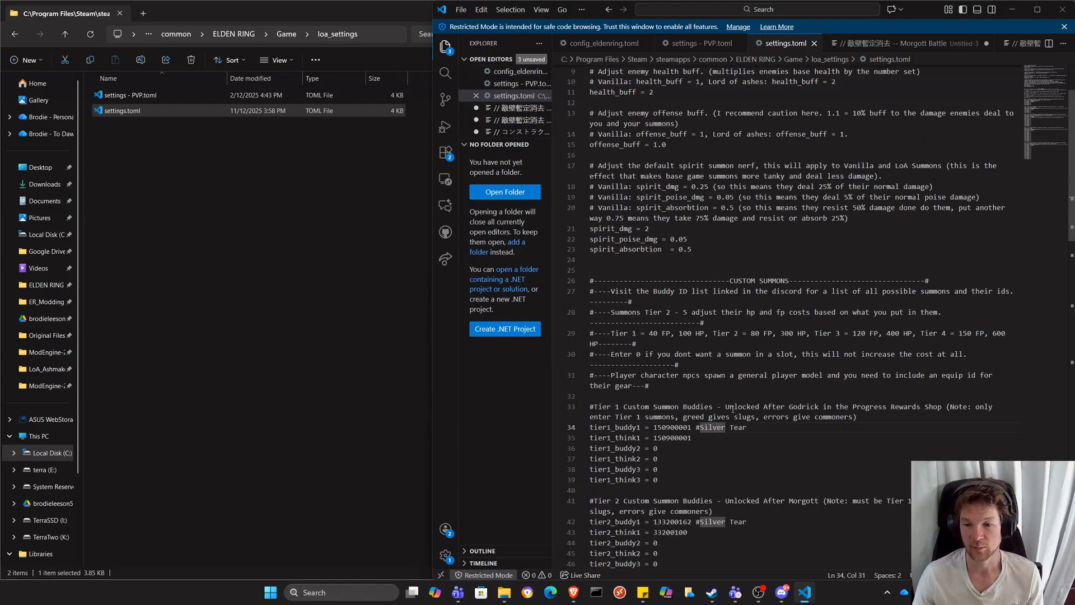
click(728, 407)
drag(729, 407, 946, 408)
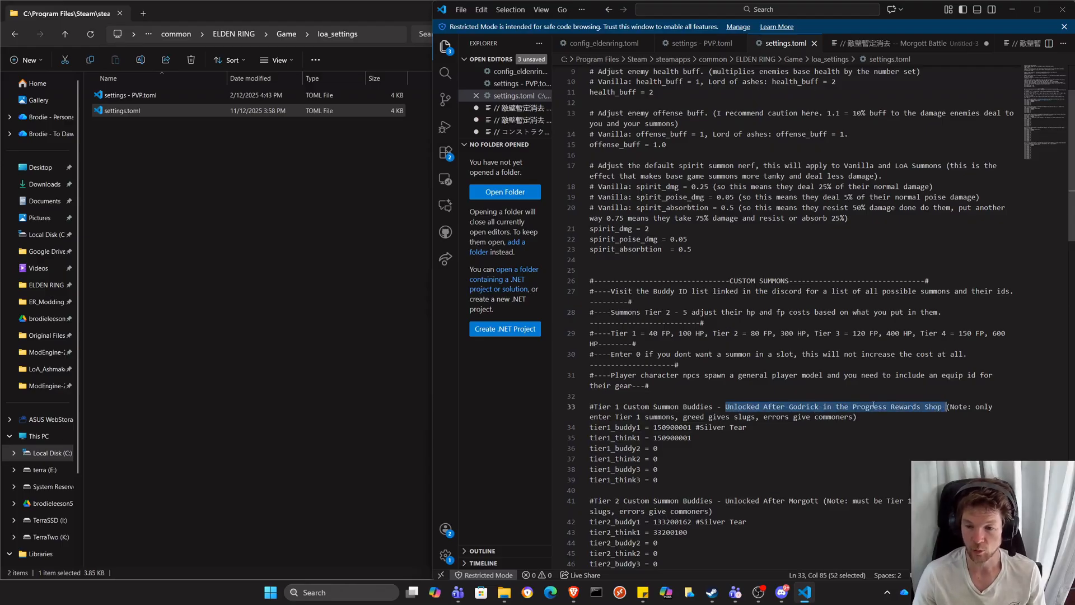
click(885, 408)
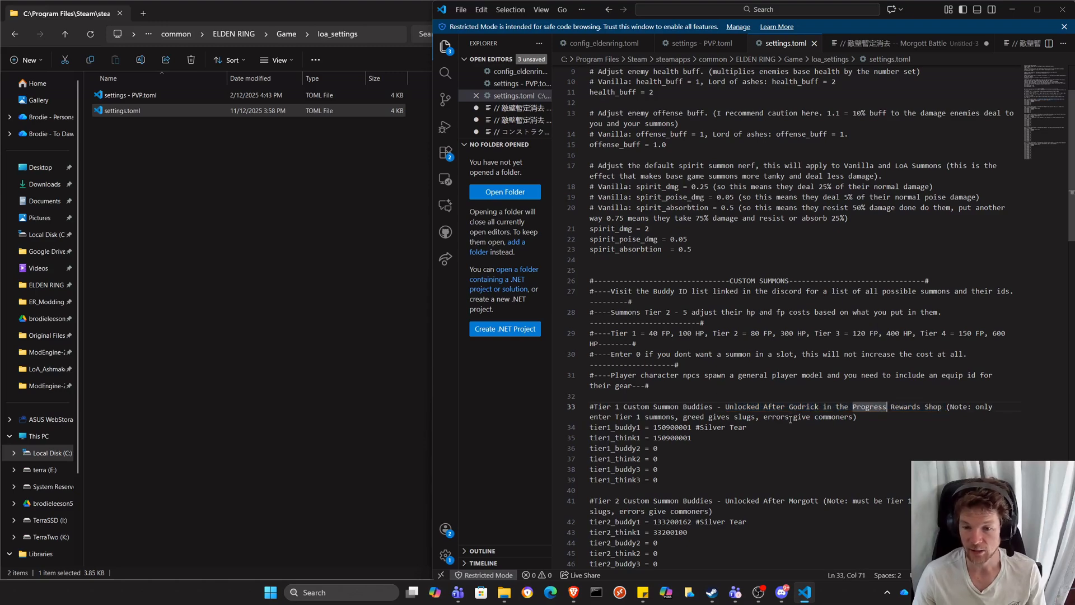
scroll(617, 407, down, 1)
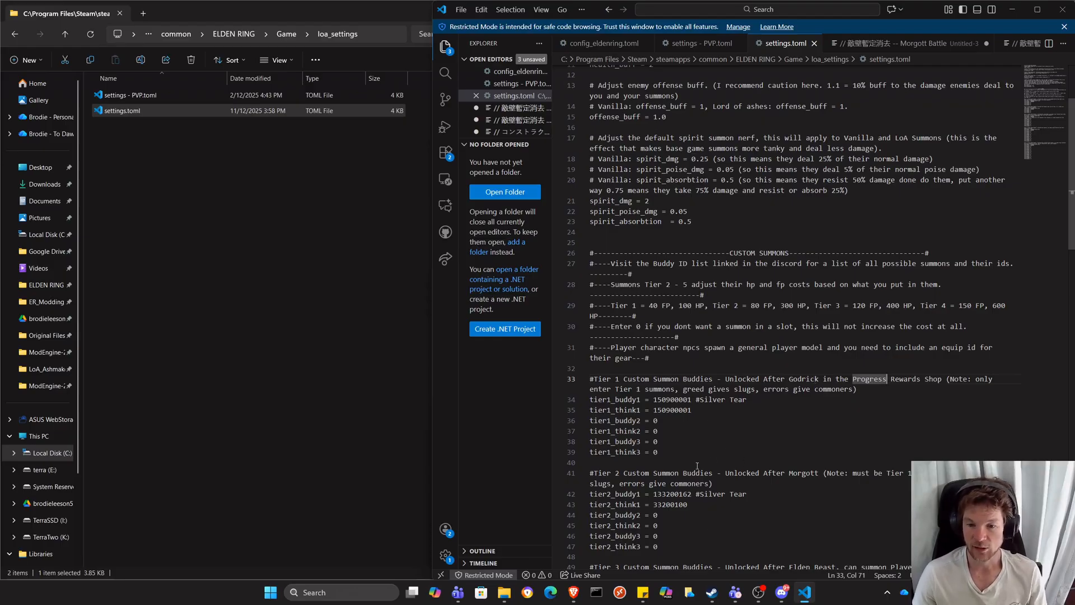
Switch to the Elden Ring Ashlocke Summon Tracker spreadsheet and examine its Name, Buddy ID, Think ID and Tier columns from the first row.
mouse_move(573, 592)
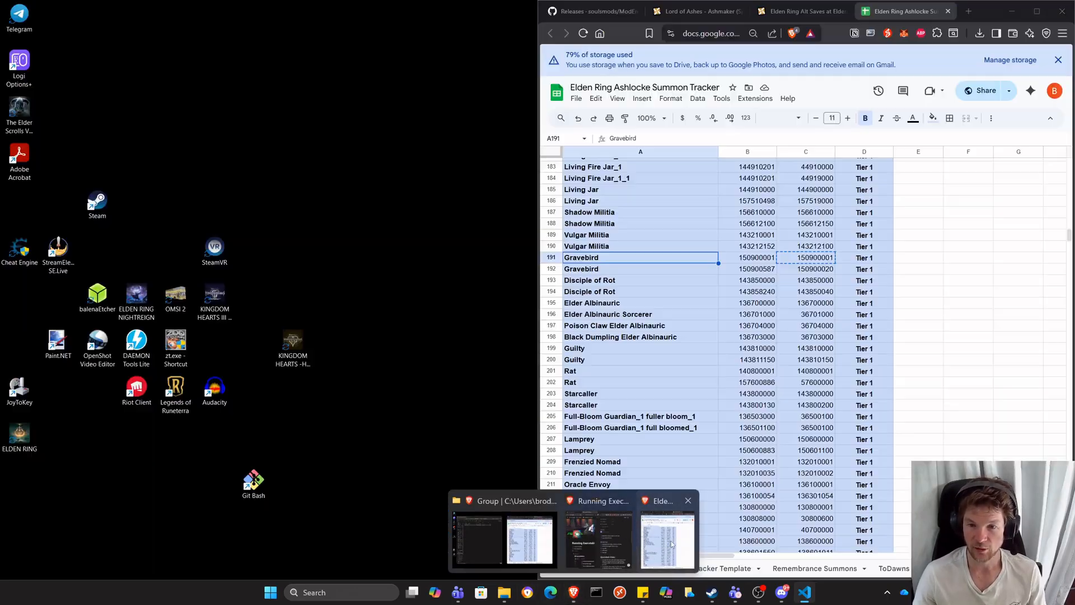
click(667, 540)
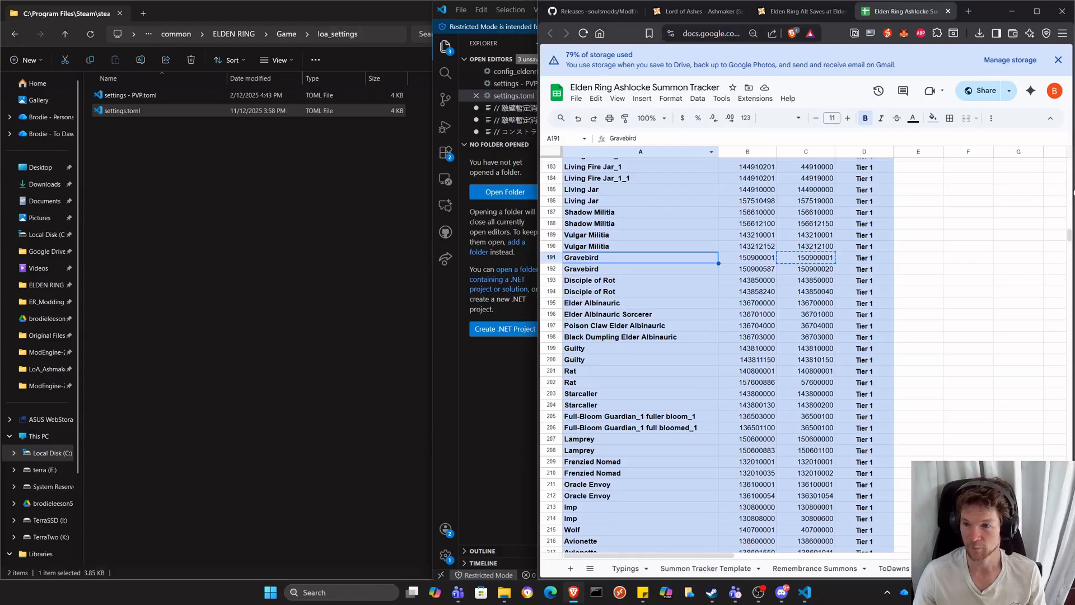
drag(1070, 236, 1066, 160)
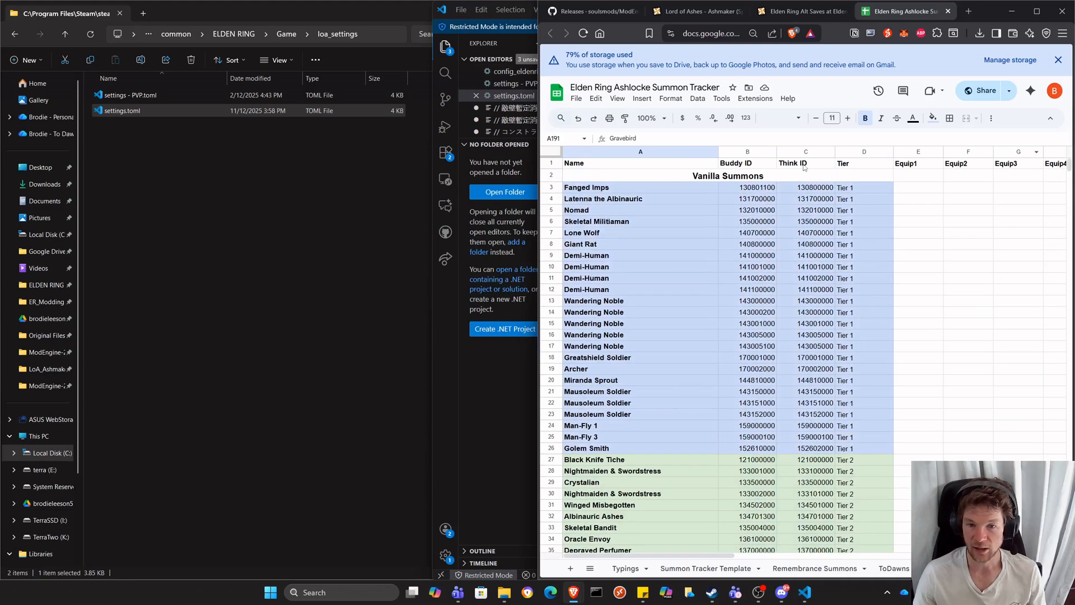
key(alt+Tab)
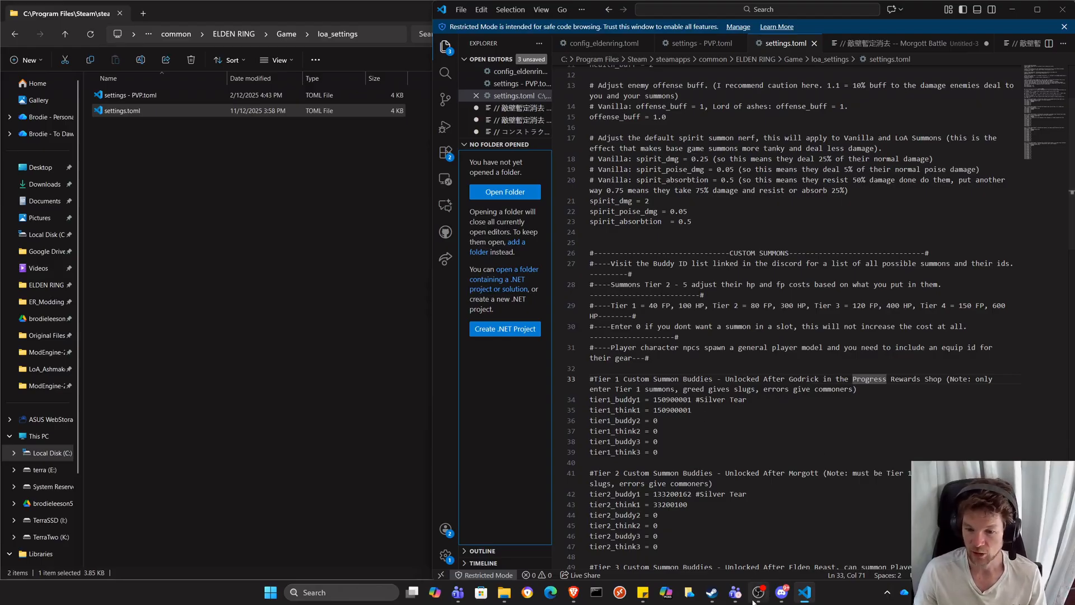
Search the summon tracker for "gravebird" and compare the Tier 1 Gravebird IDs with tier1_buddy1 and tier1_think1 in settings.toml.
mouse_move(755, 600)
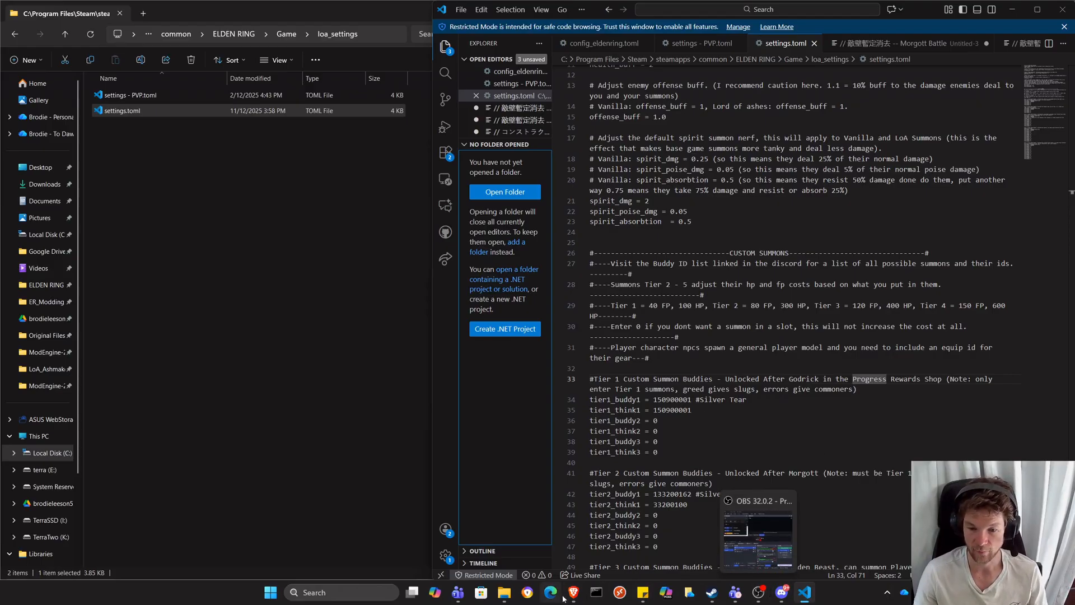
mouse_move(574, 593)
click(679, 539)
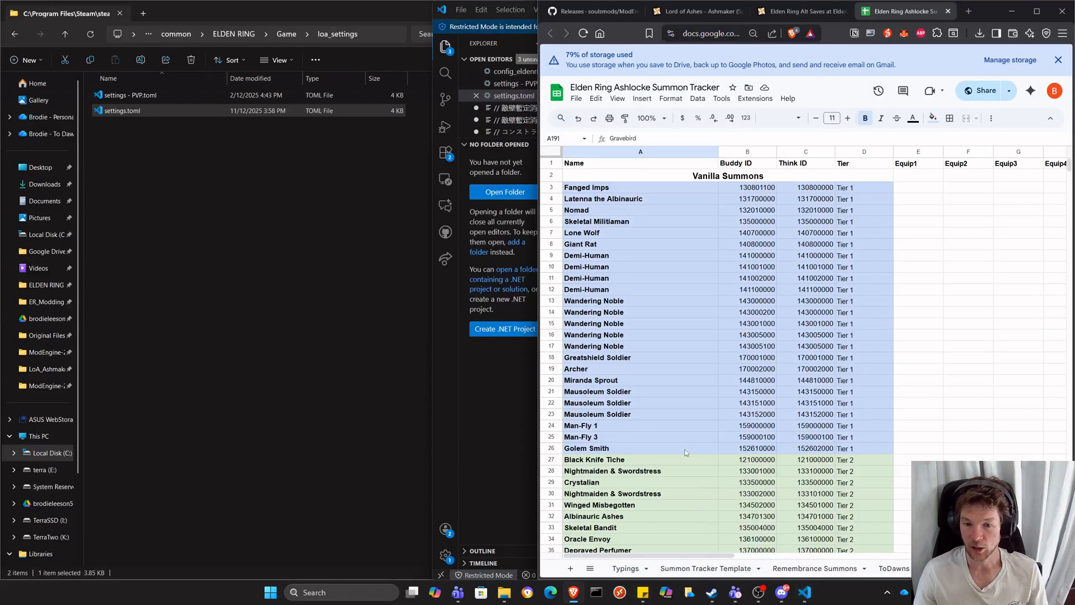
click(929, 290)
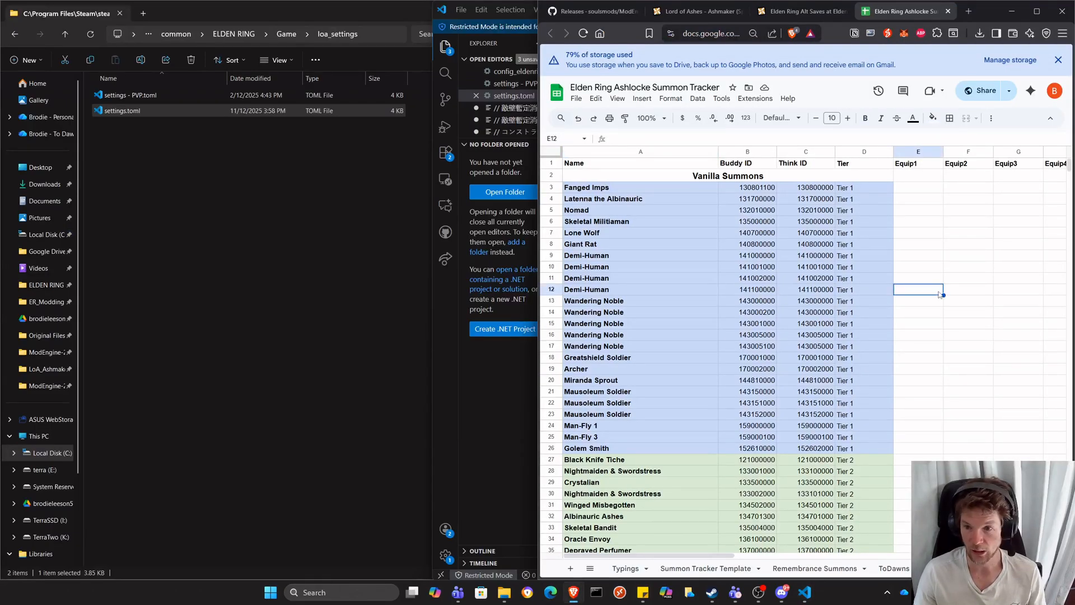
key(ctrl+f)
text(gre)
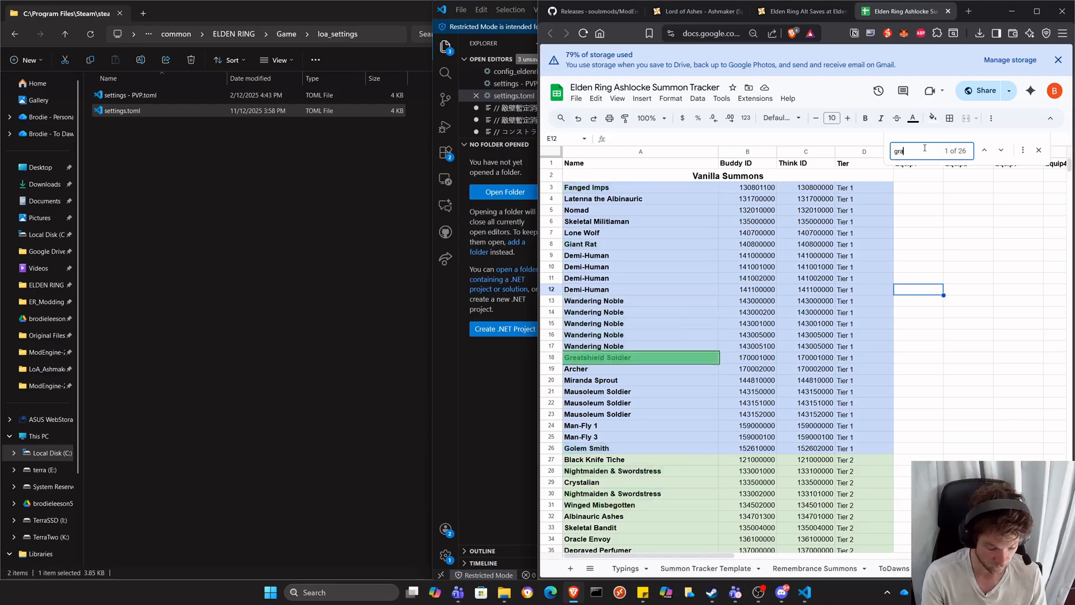
text(vebird)
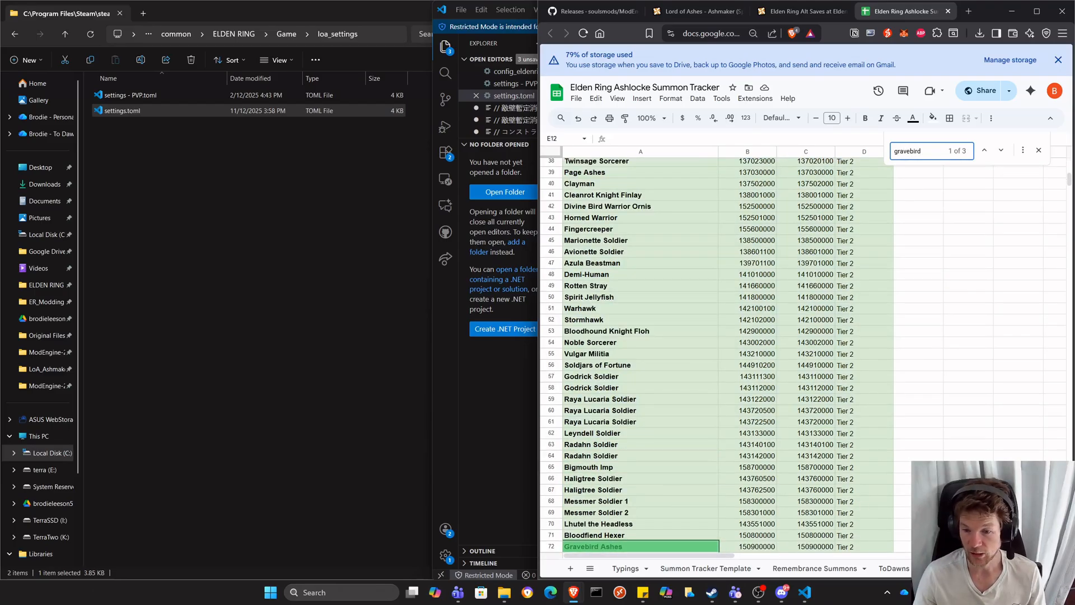
click(909, 479)
scroll(864, 494, down, 2)
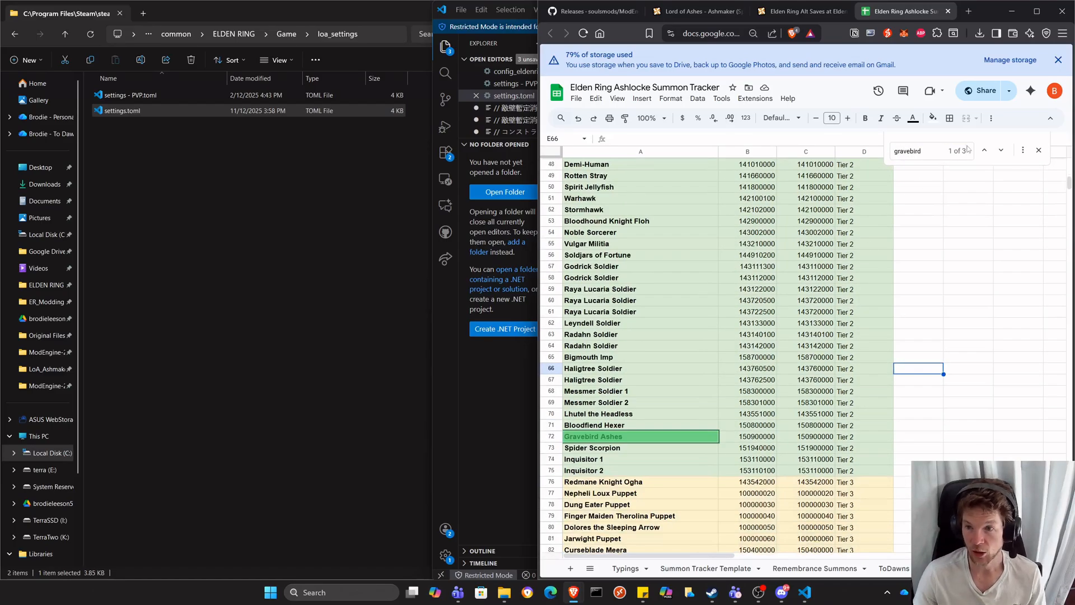
click(1002, 150)
scroll(706, 477, down, 2)
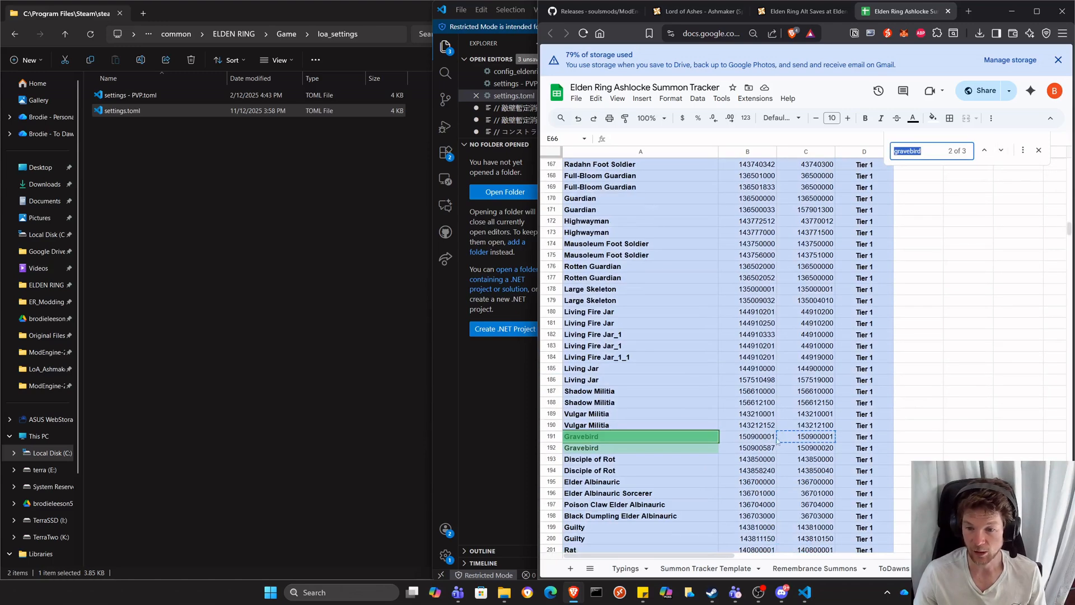
click(762, 438)
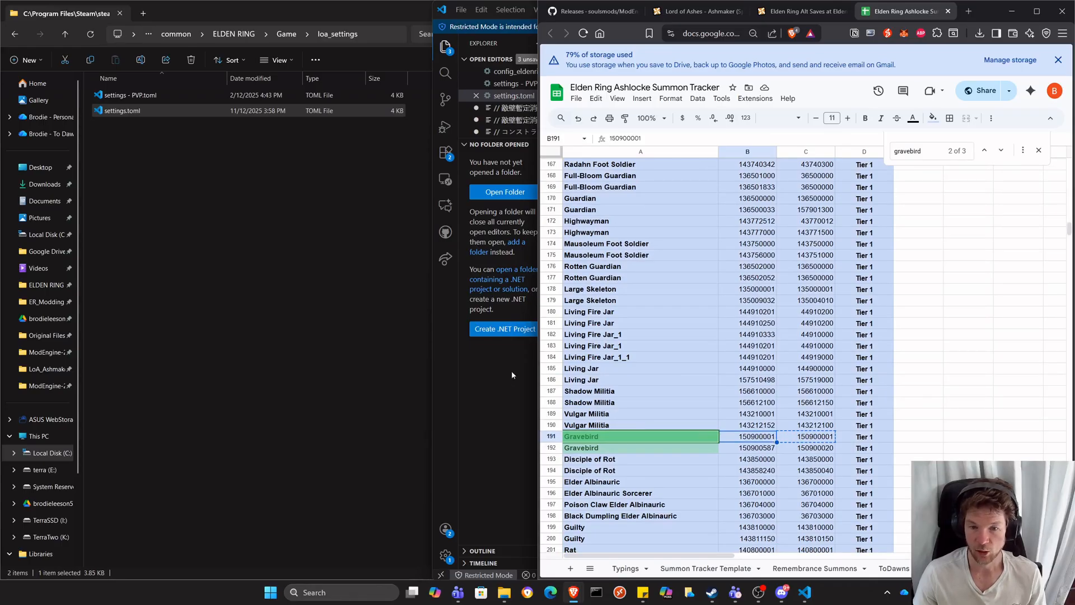
key(alt+Tab)
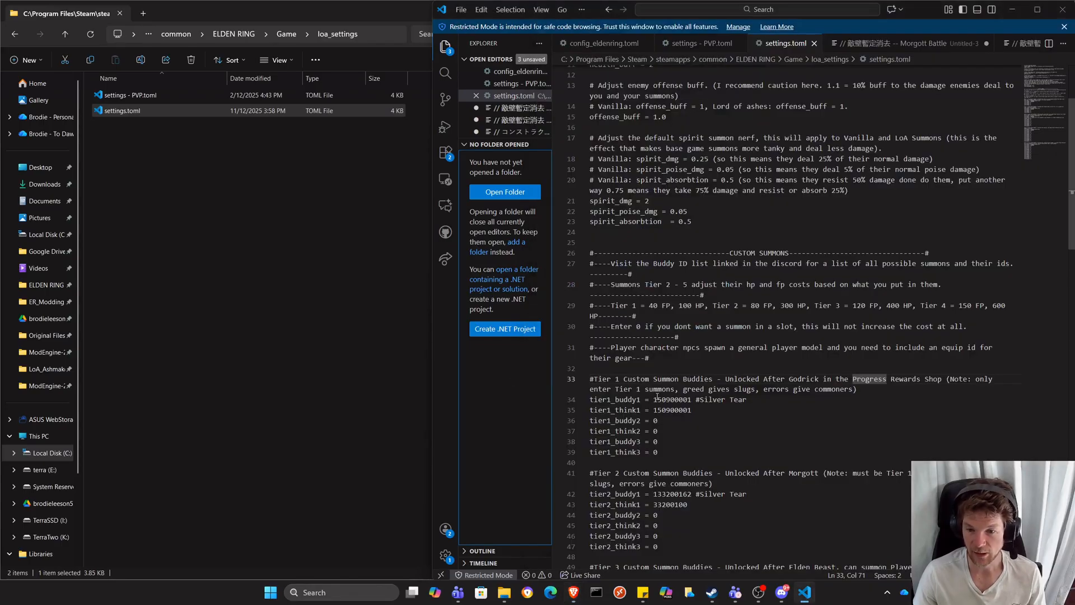
drag(653, 399, 683, 412)
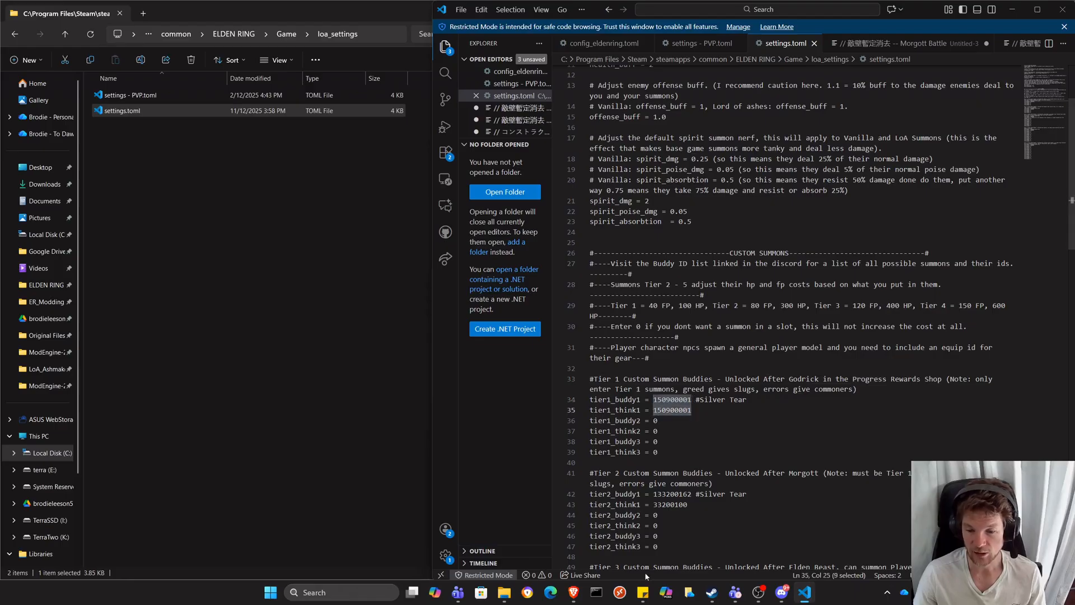
Search the summon tracker for "warhawk" and set tier1_buddy2 in settings.toml to the second Tier 1 Warhawk's Buddy ID, 142105500.
mouse_move(576, 586)
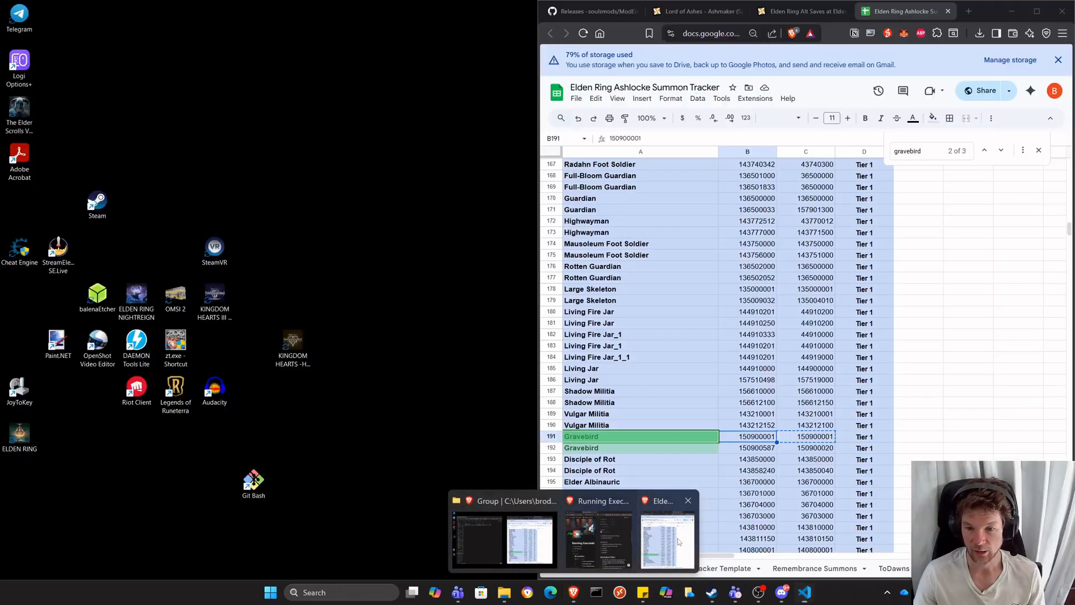
click(677, 538)
key(ctrl+f)
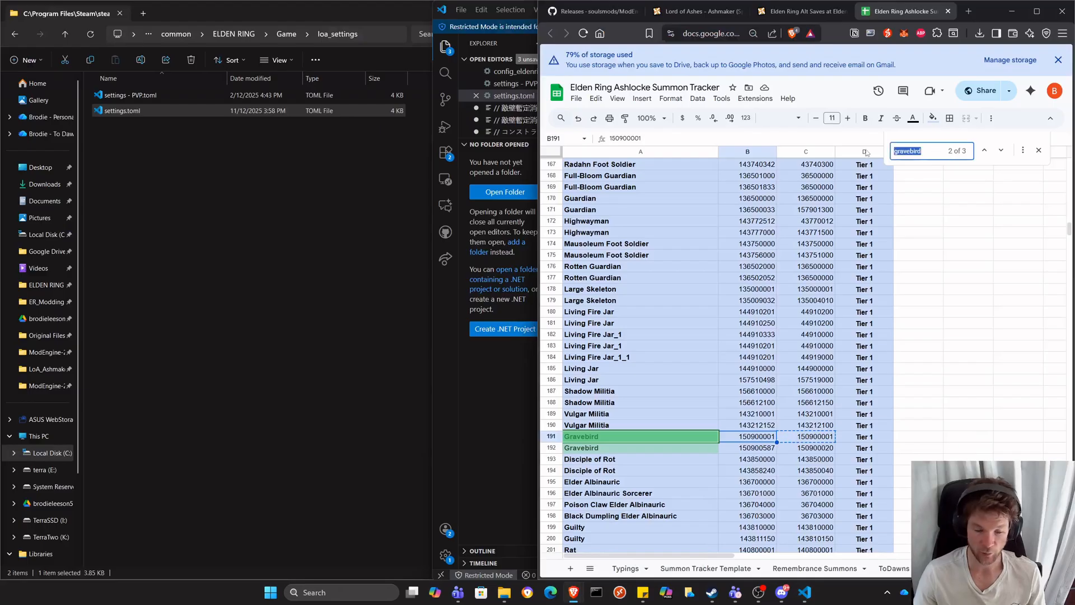
text(warhawk)
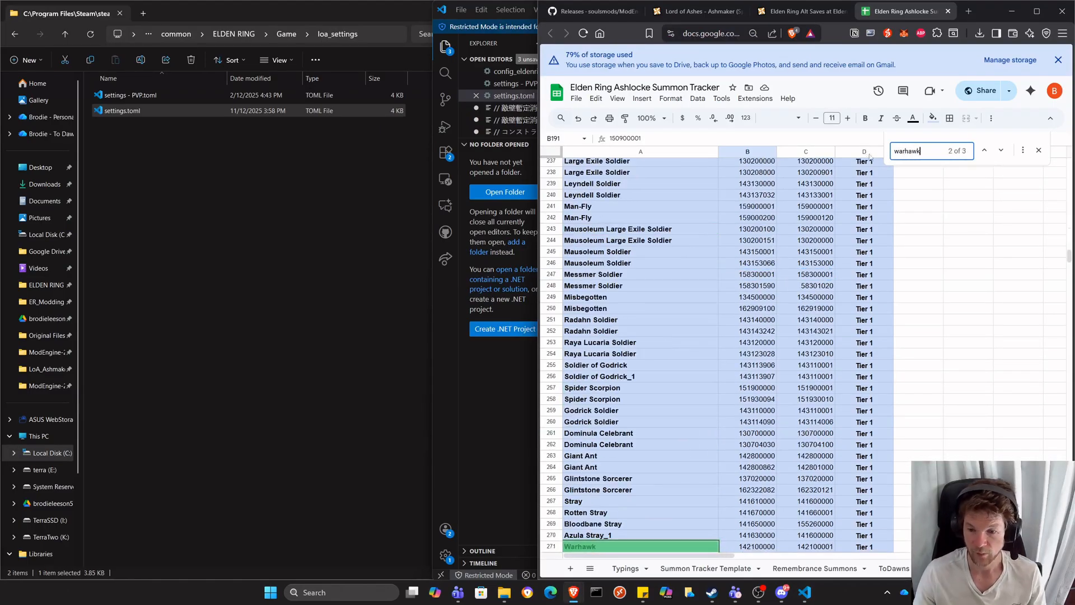
scroll(841, 394, down, 3)
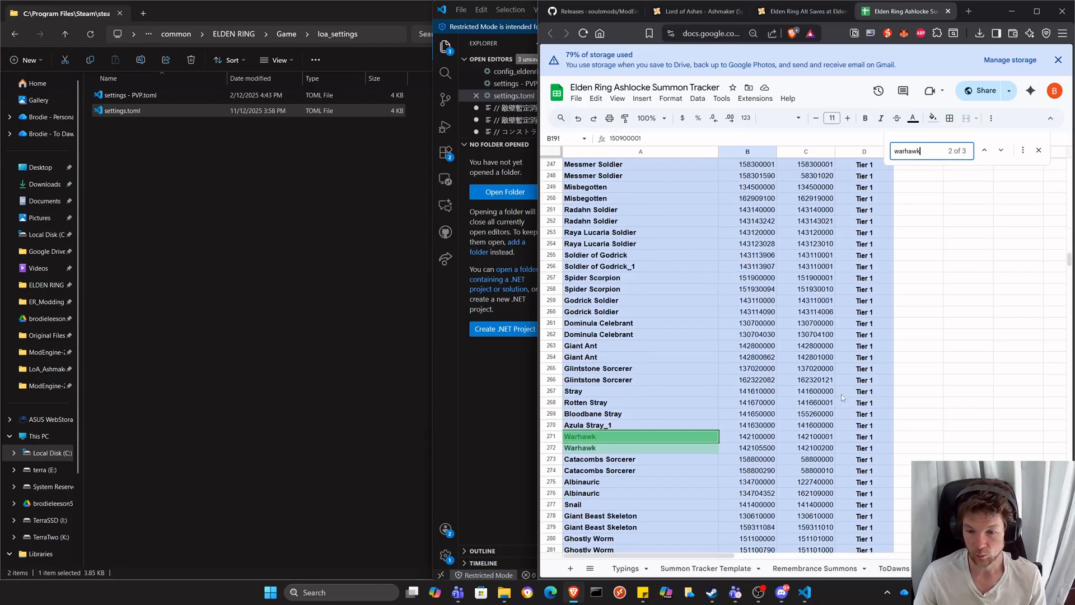
click(757, 448)
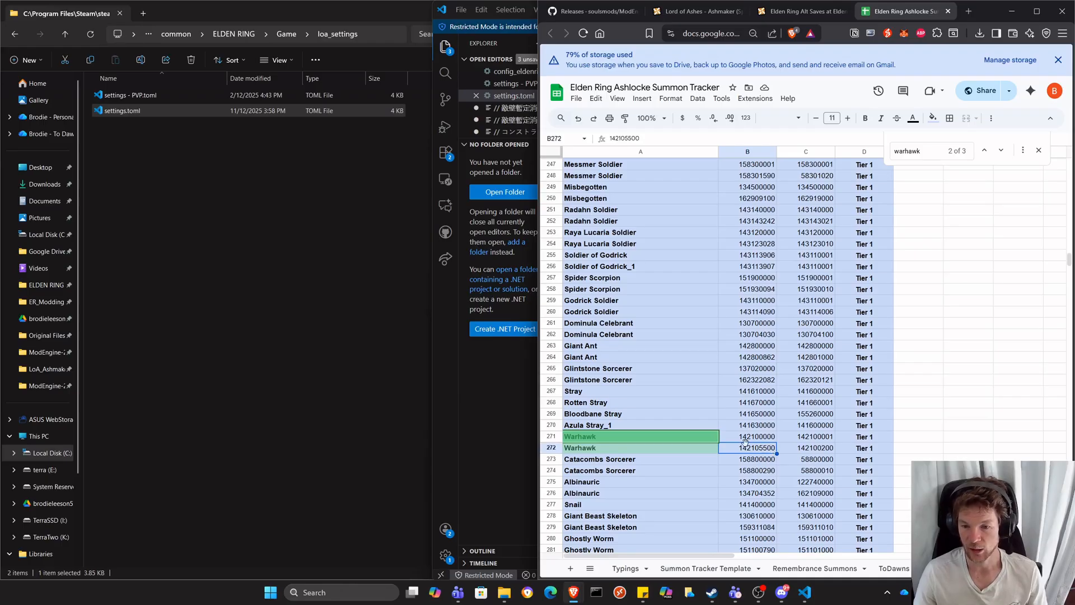
click(517, 378)
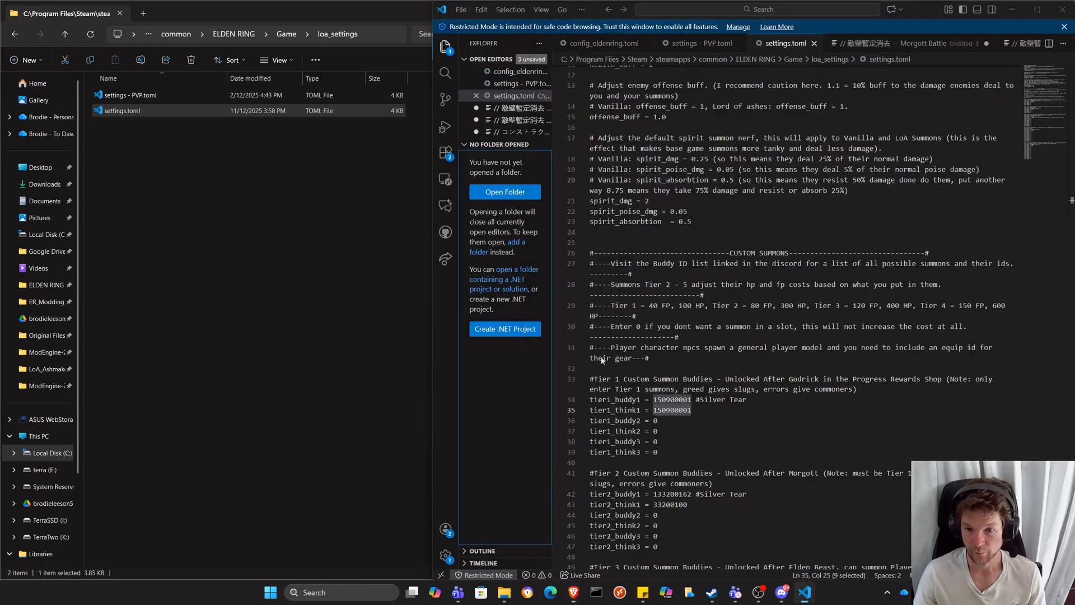
double_click(655, 420)
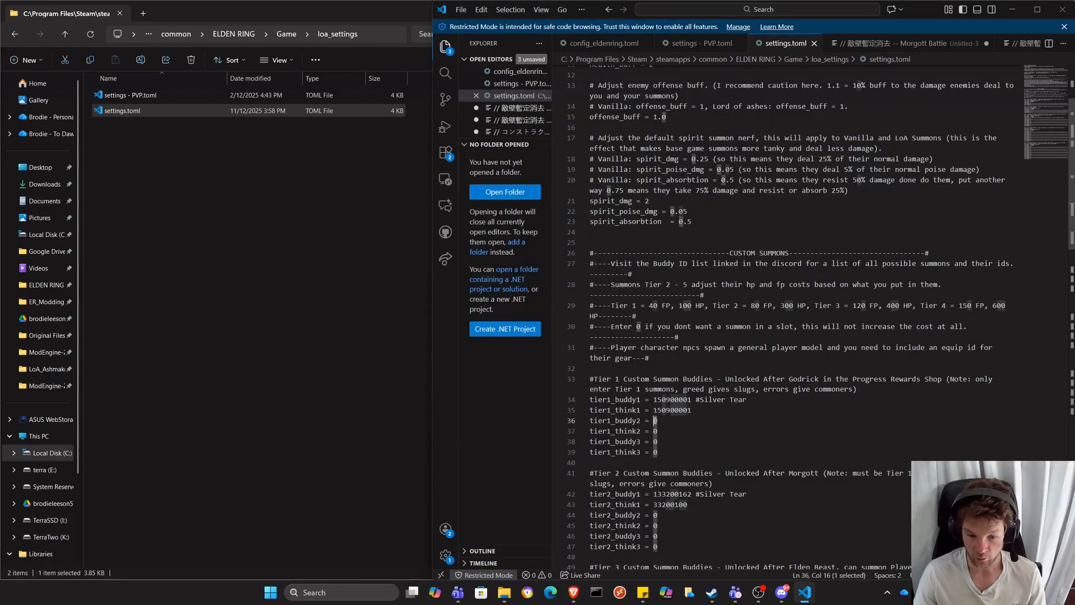
text(142105500)
Copy the same Warhawk's Think ID, 142100200, from the summon tracker into tier1_think2 in settings.toml.
mouse_move(574, 591)
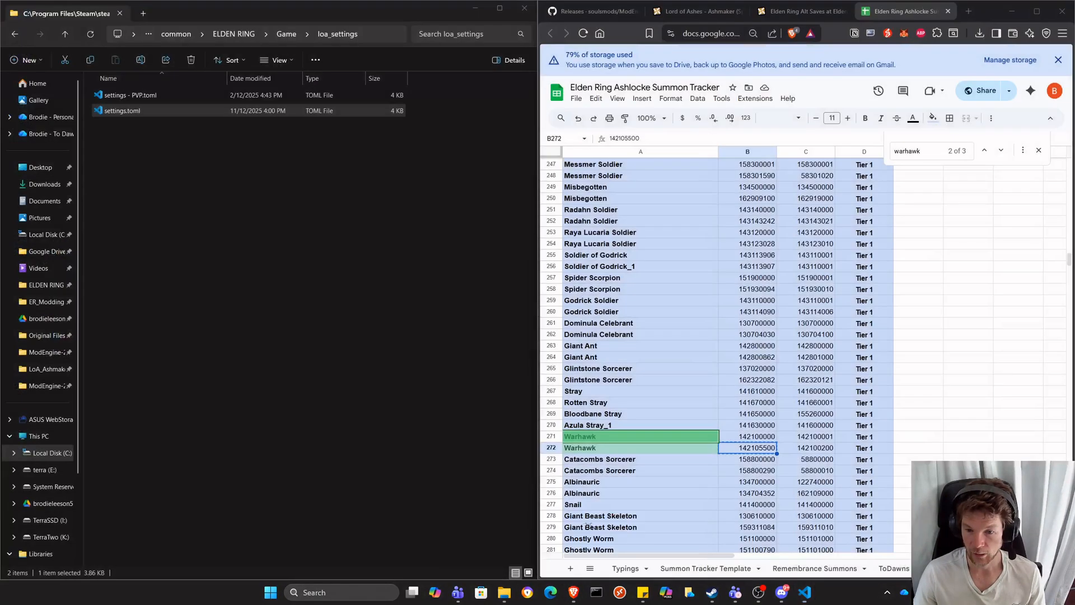
click(504, 538)
click(811, 451)
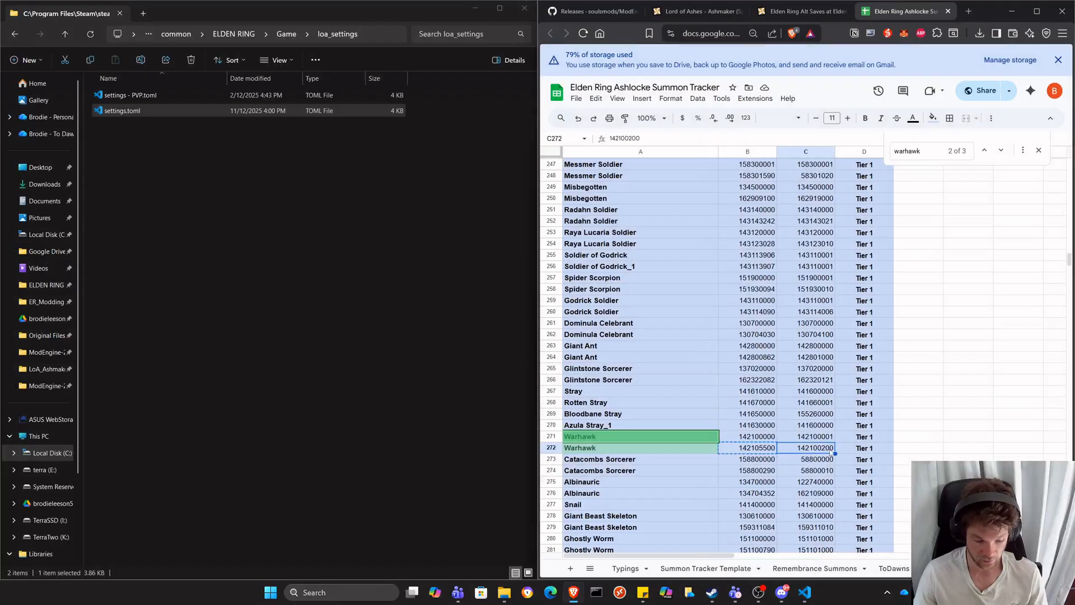
key(ctrl+c)
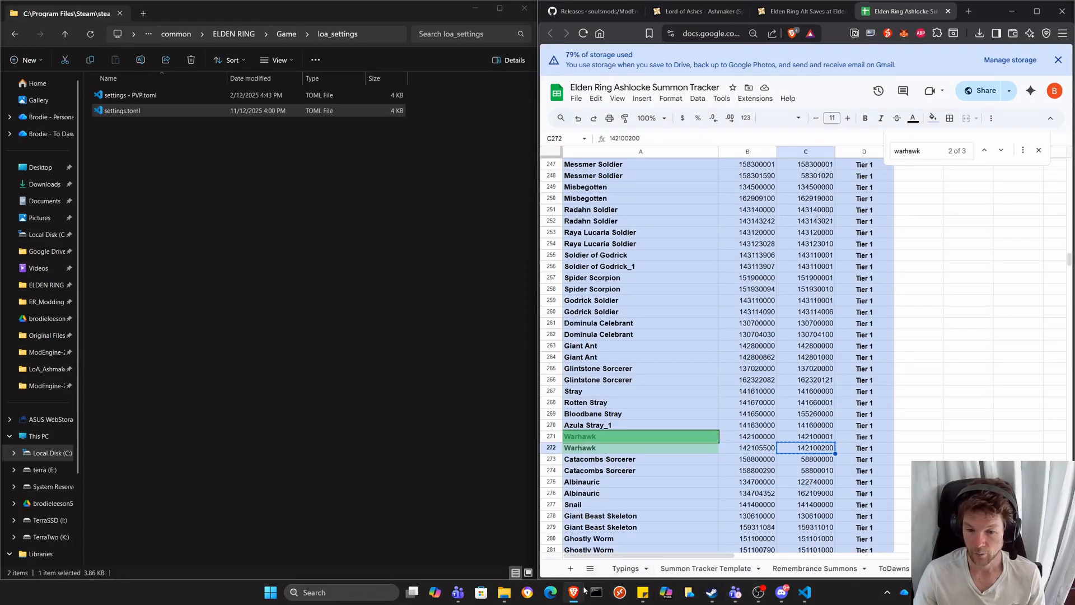
click(805, 592)
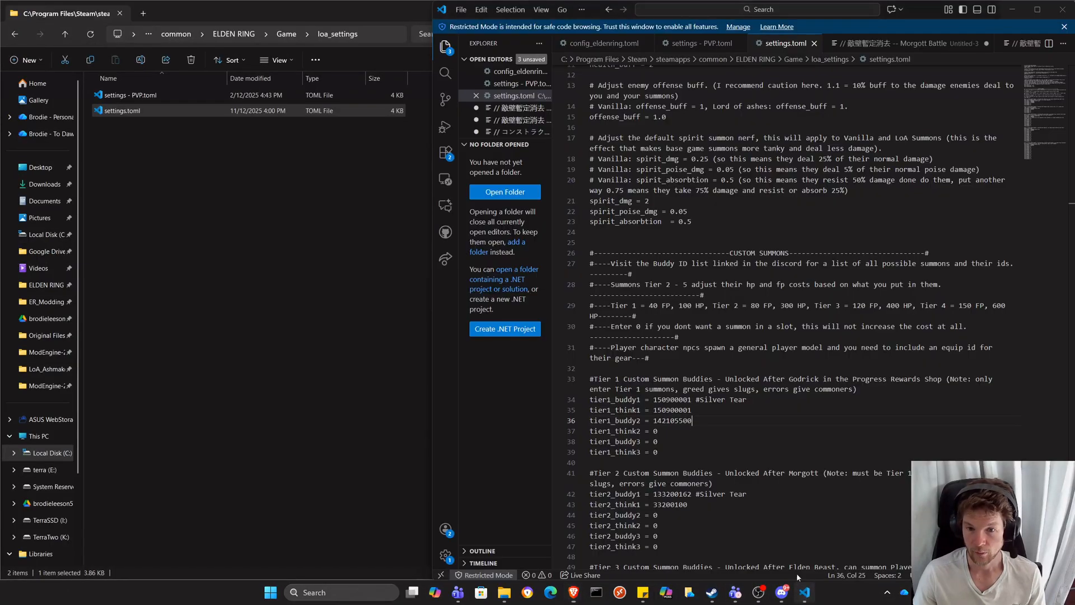
double_click(655, 431)
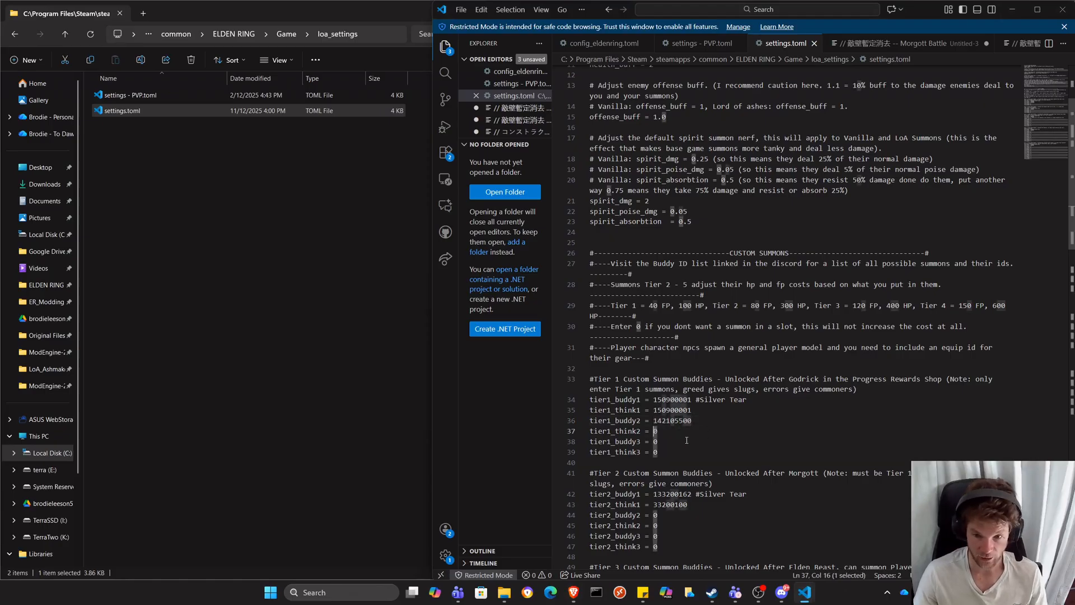
key(ctrl+v)
Change the comment after tier1_buddy1 in settings.toml from Silver Tear to "Gravebird".
click(698, 420)
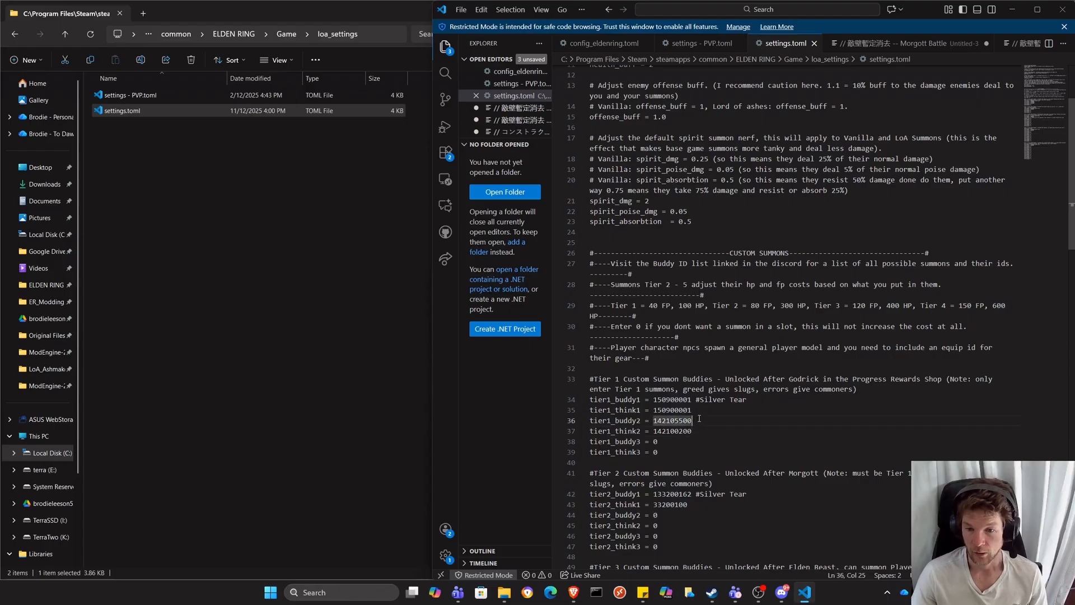
drag(757, 399, 696, 401)
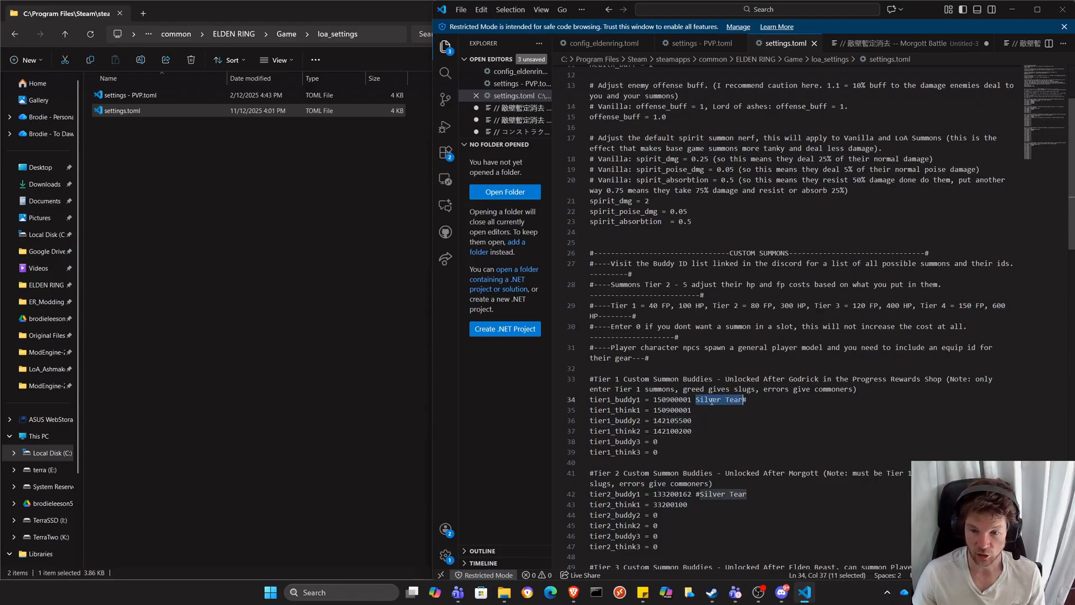
key(ctrl+z)
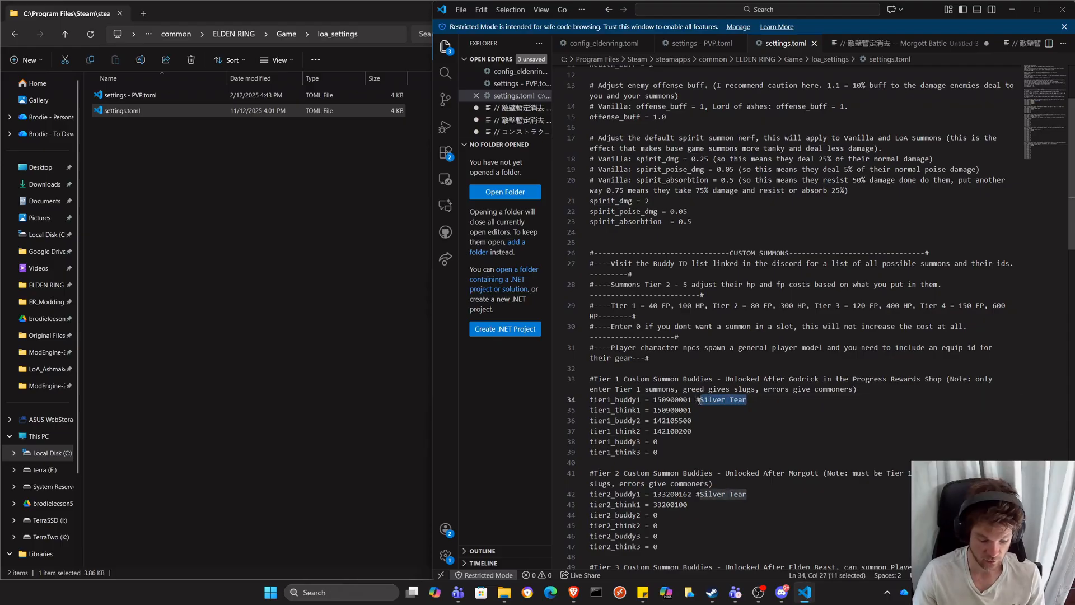
text(Gravebird)
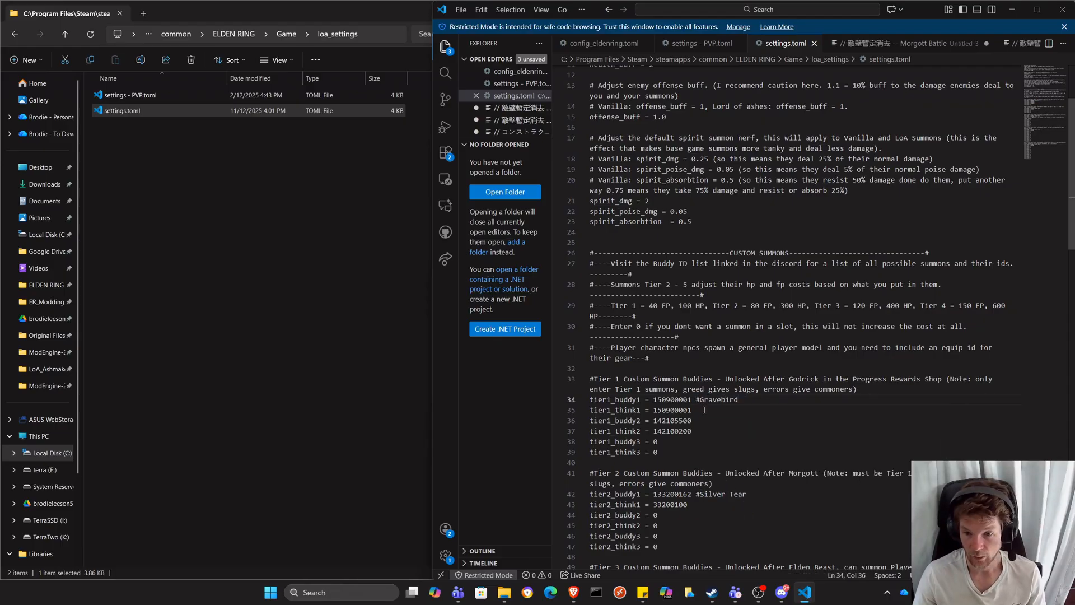
Add the comment "#warhawk" after the tier1_buddy2 value, separated from the ID by a space.
double_click(706, 421)
key(End)
text(#warhawk)
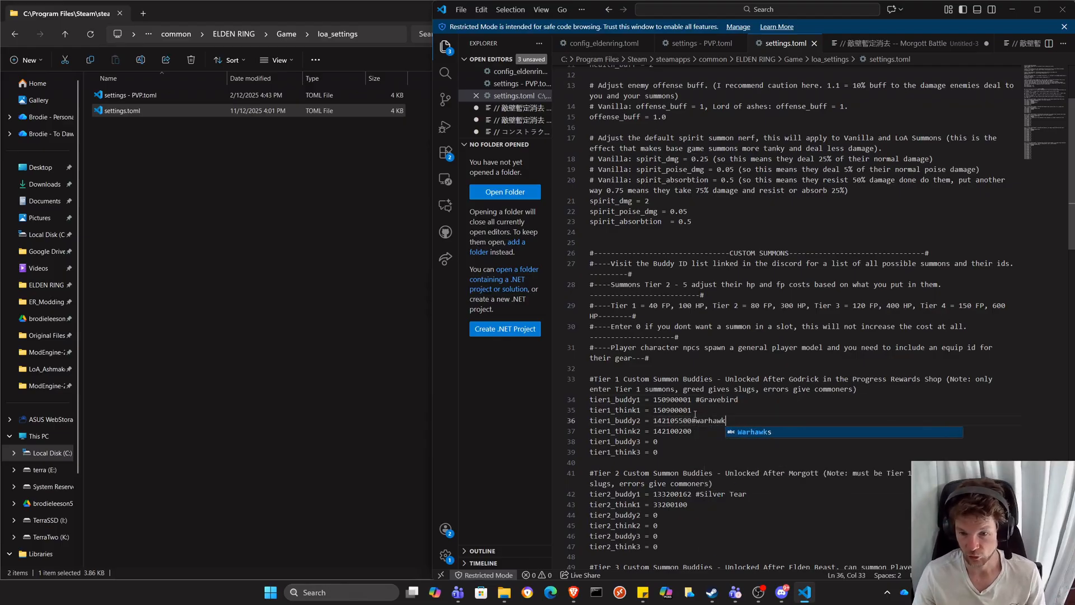
click(692, 421)
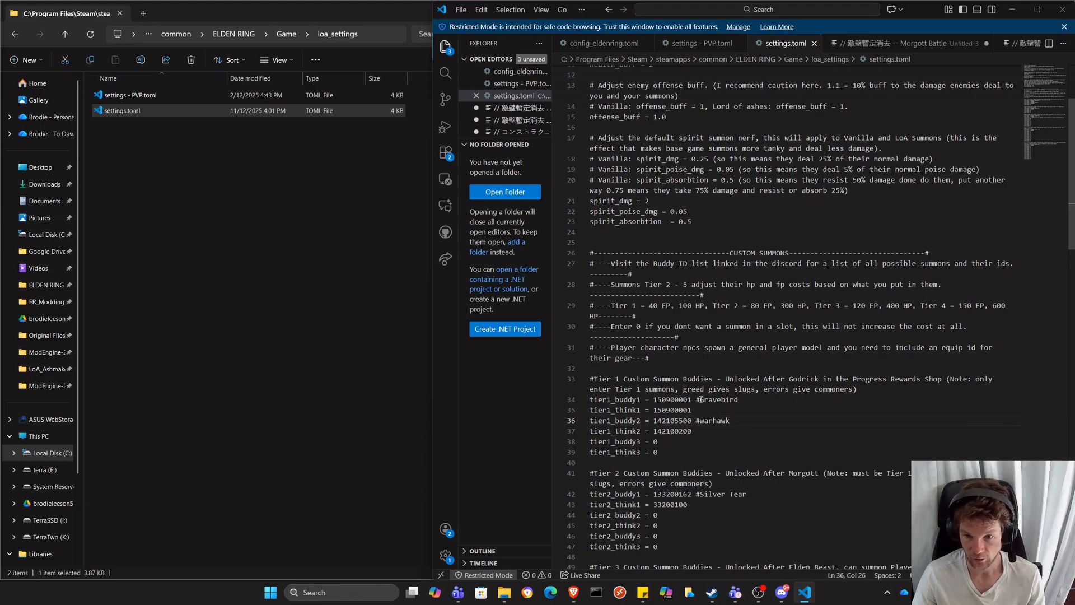
drag(701, 399, 695, 399)
double_click(741, 420)
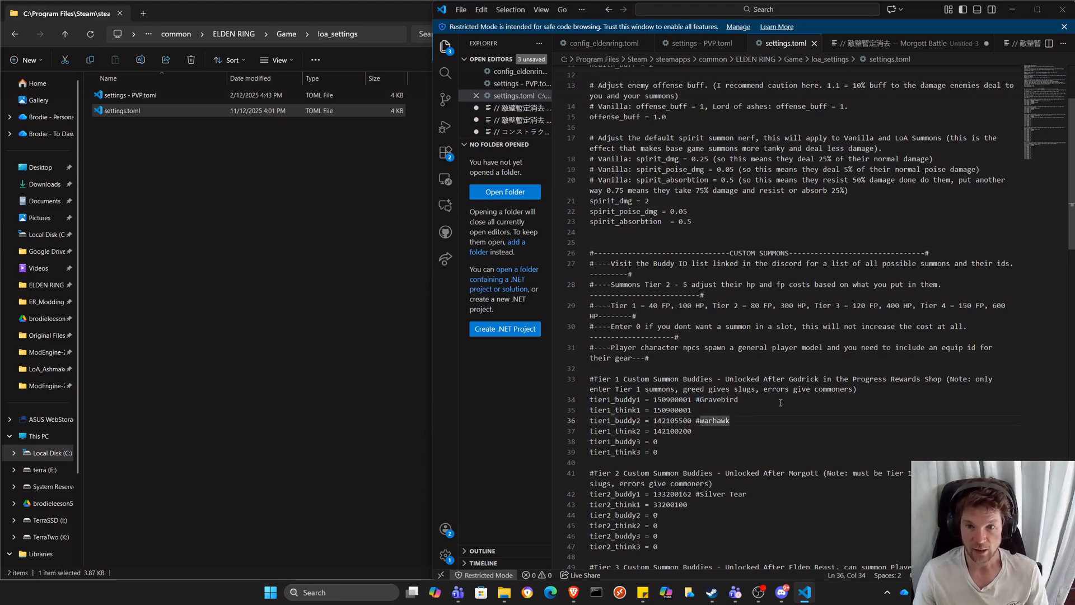
double_click(646, 200)
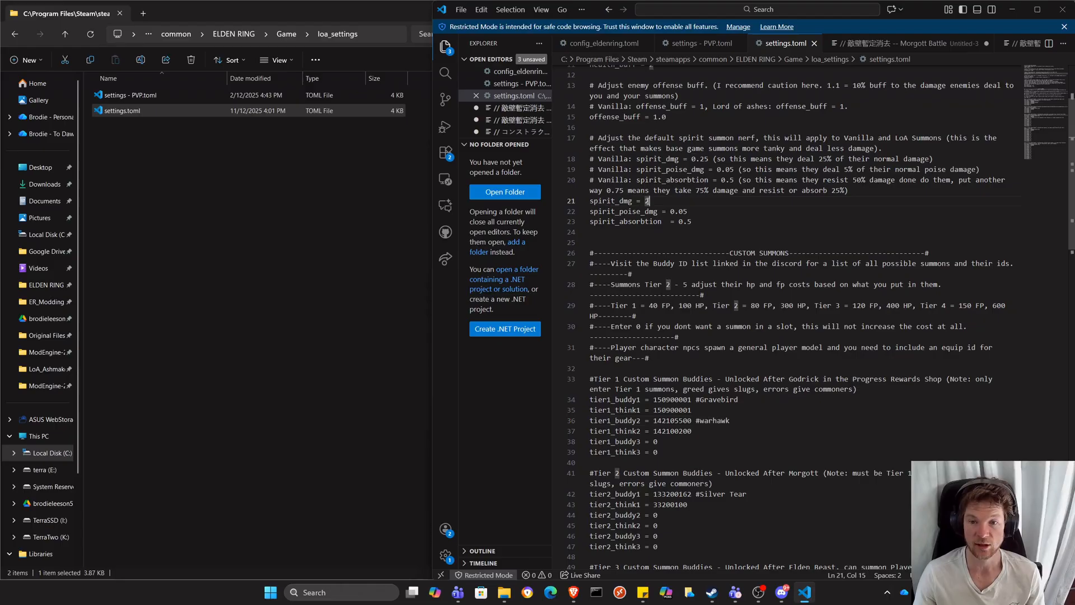
click(709, 399)
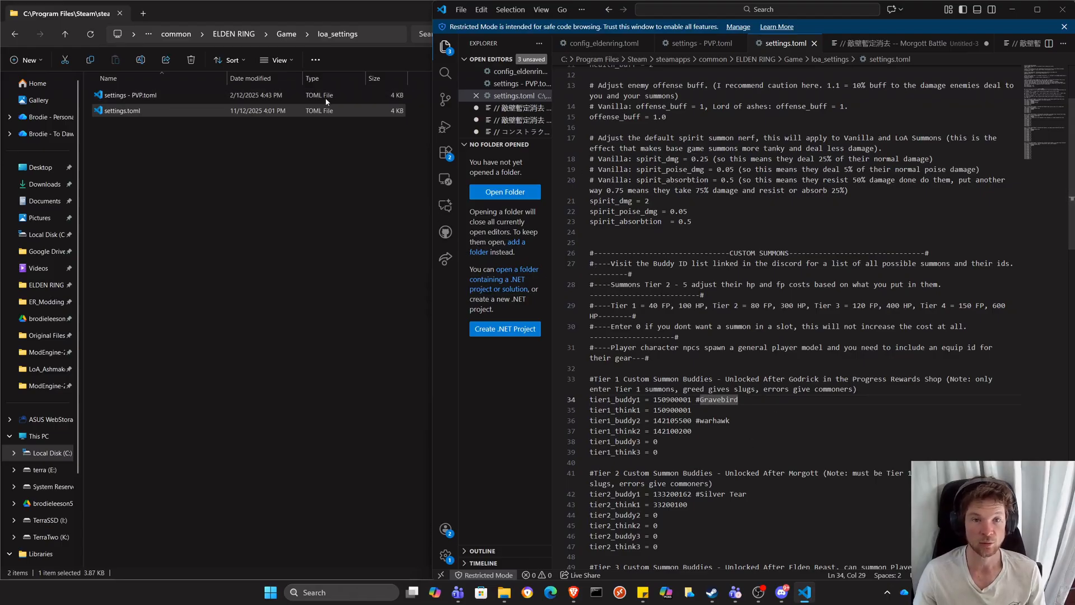
Open config_eldenring.toml from the ModEngine-2.1.0.0-win64 folder under ER_Modding's Tutorial folder and check its external_dlls entries and default mod path.
click(40, 303)
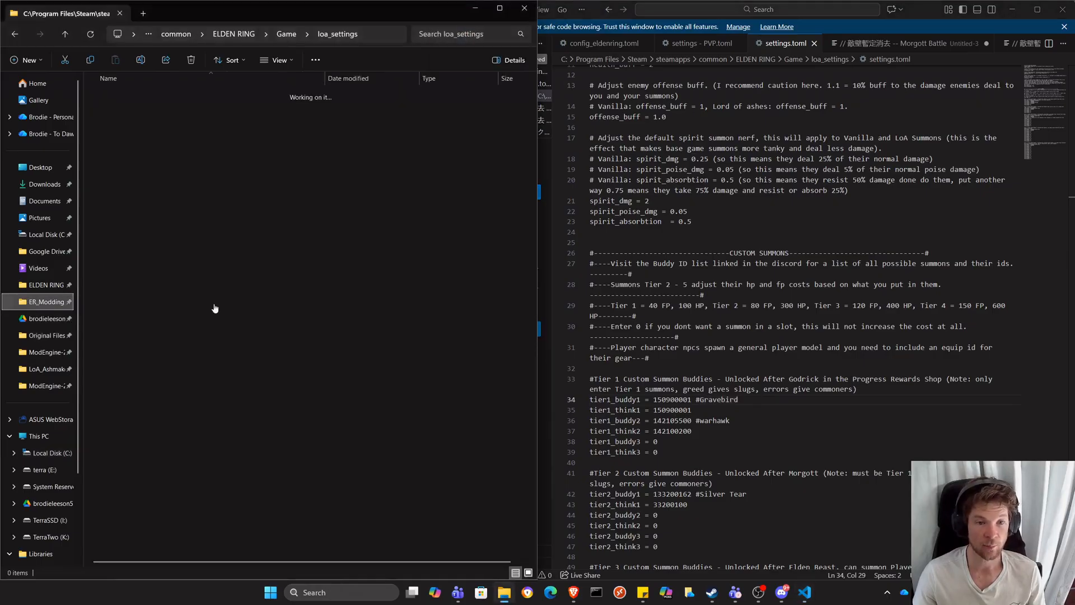
click(122, 391)
double_click(122, 391)
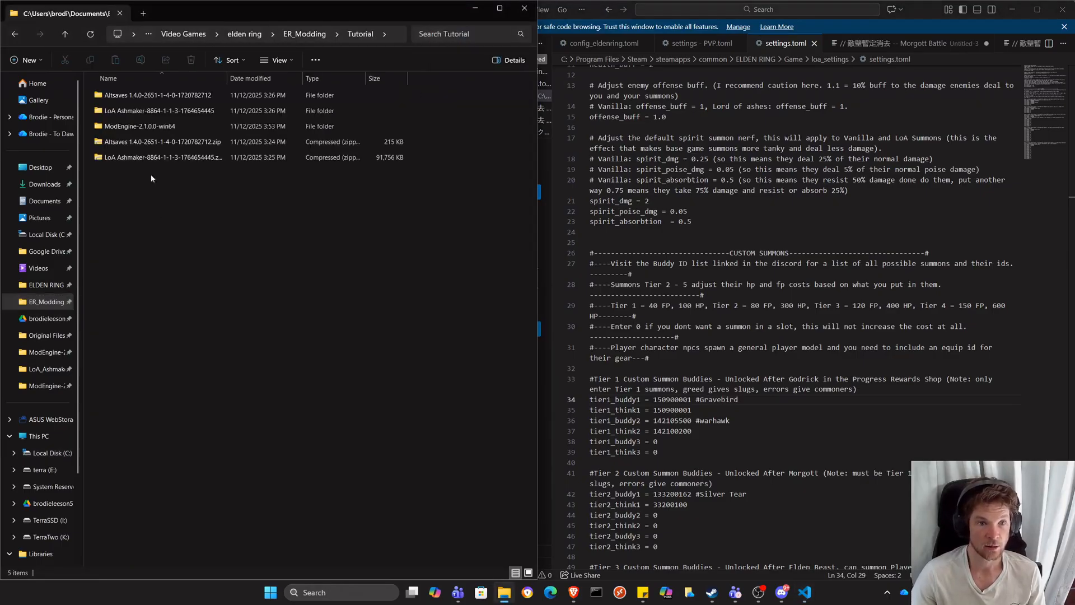
double_click(140, 126)
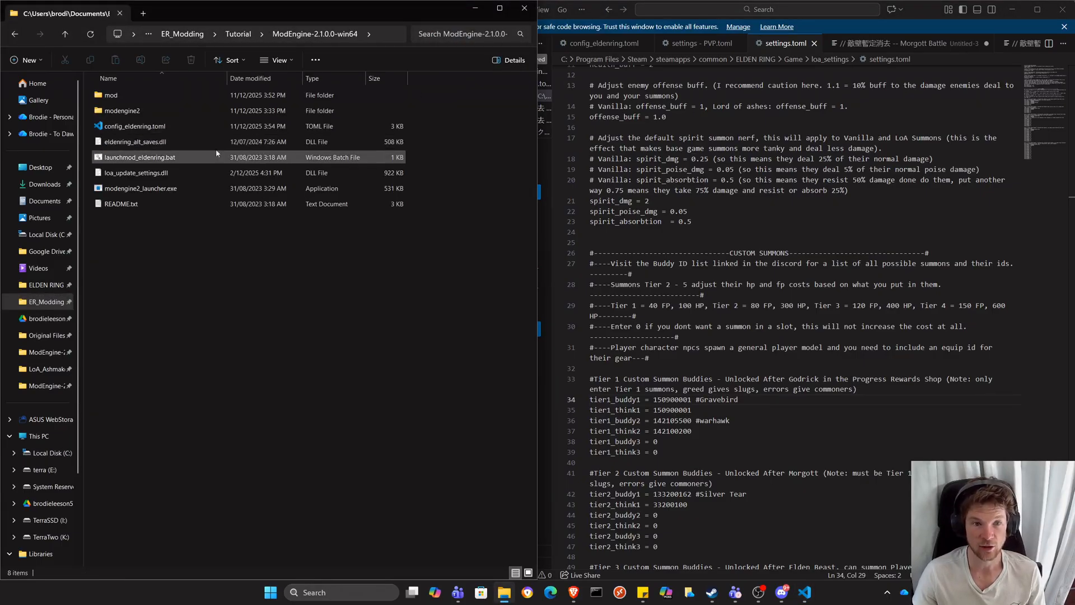
double_click(135, 126)
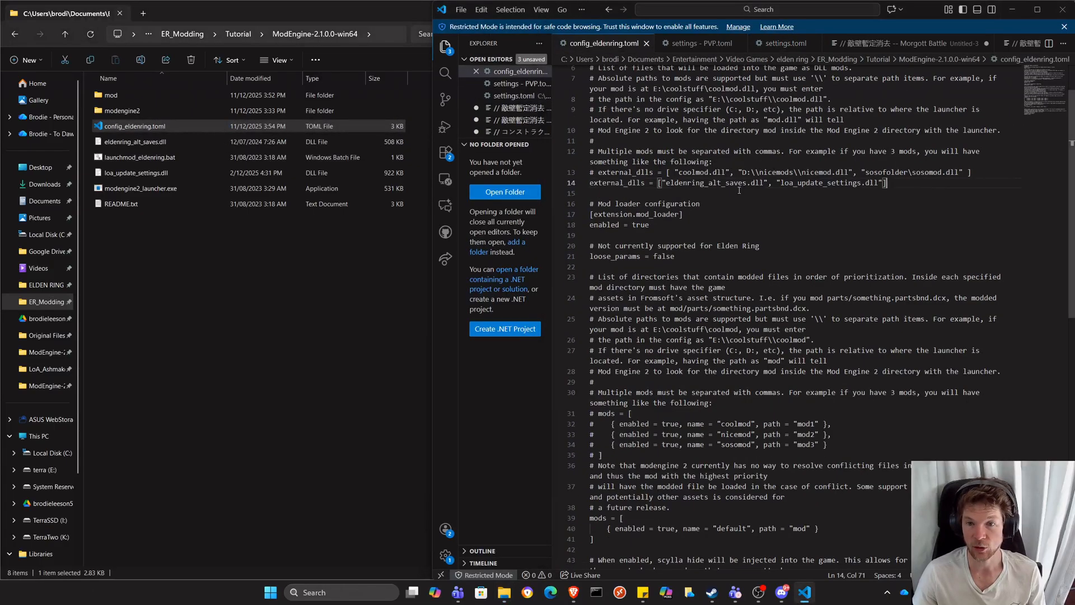
drag(884, 183, 660, 183)
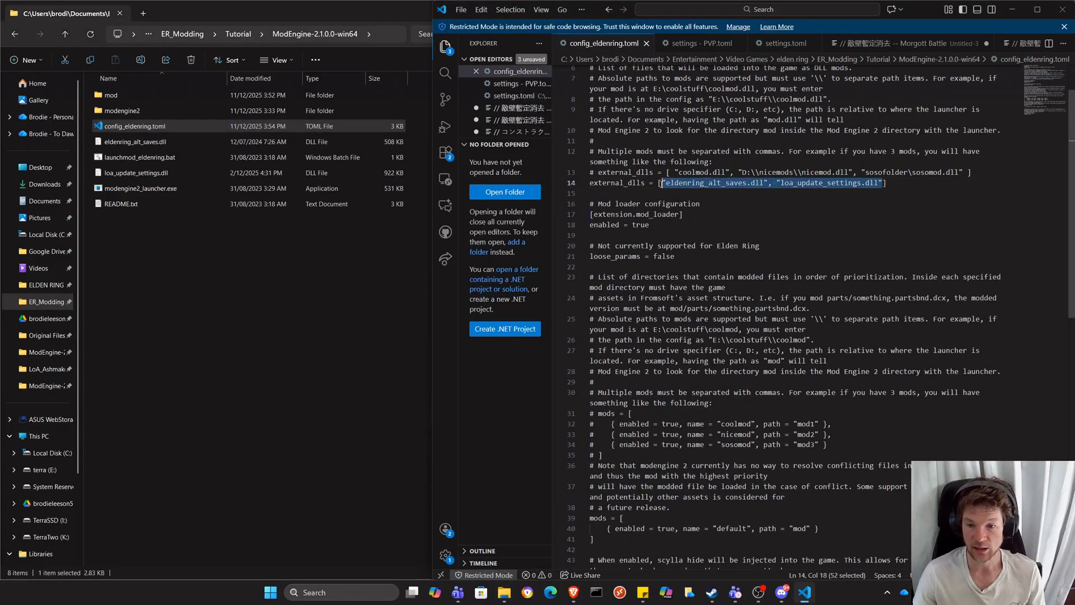
double_click(800, 528)
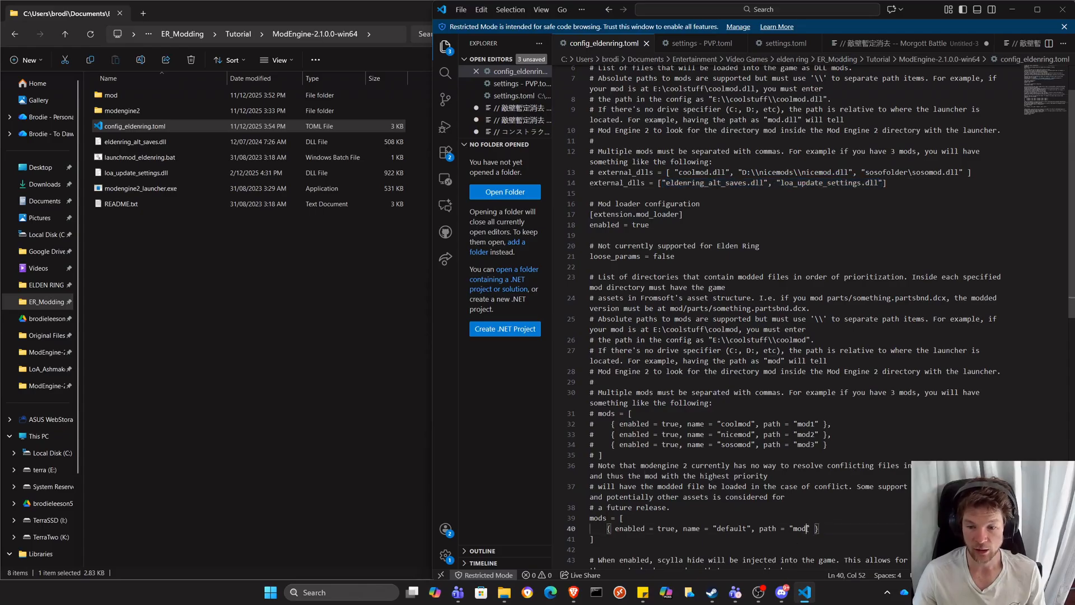
Check the contents of ModEngine's mod folder and launch the modded game with launchmod_eldenring.bat.
double_click(182, 95)
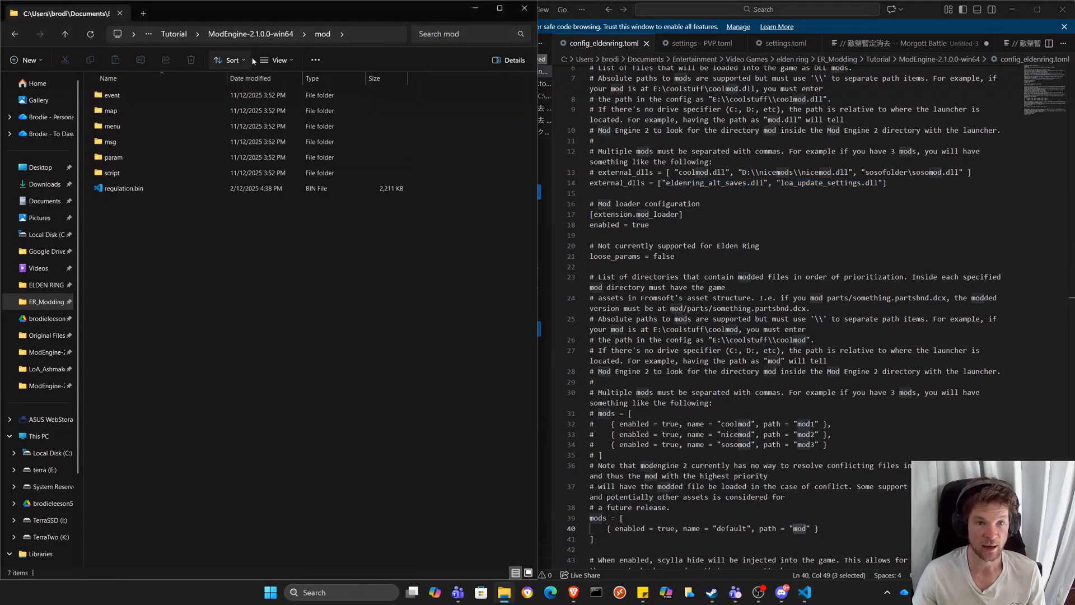
click(224, 36)
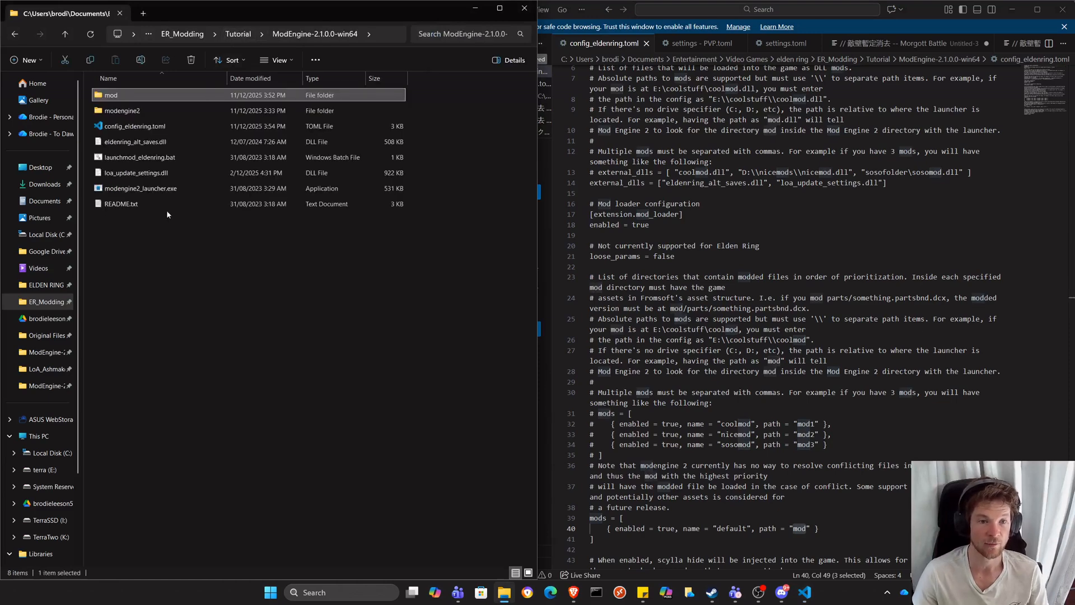
double_click(186, 157)
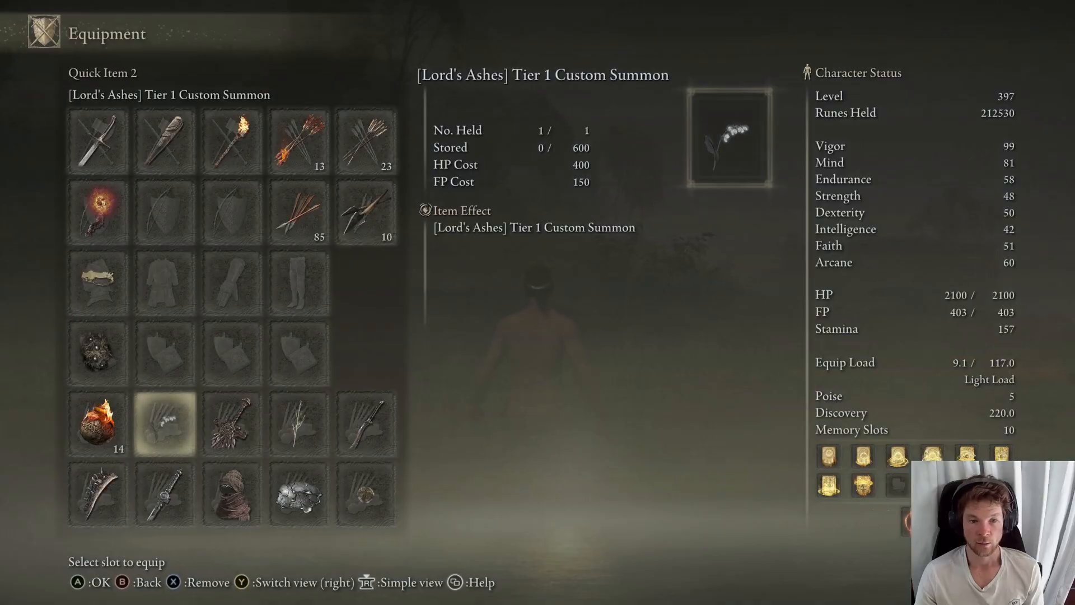
Leave the Equipment screen, return to the game world and make [Lord's Ashes] Tier 1 Custom Summon the active quick item.
key(Escape)
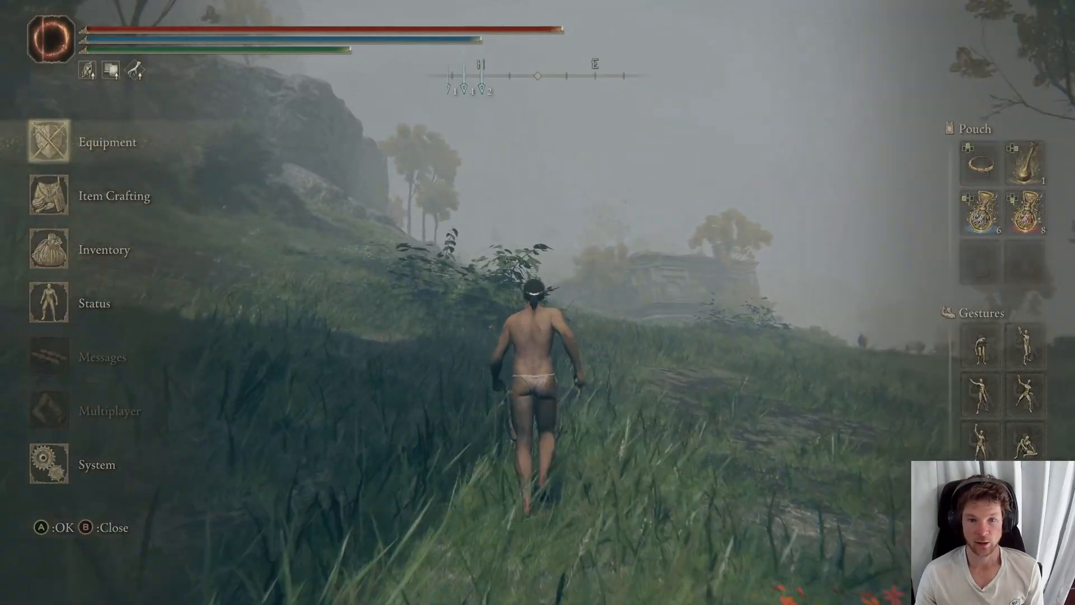
key(Escape)
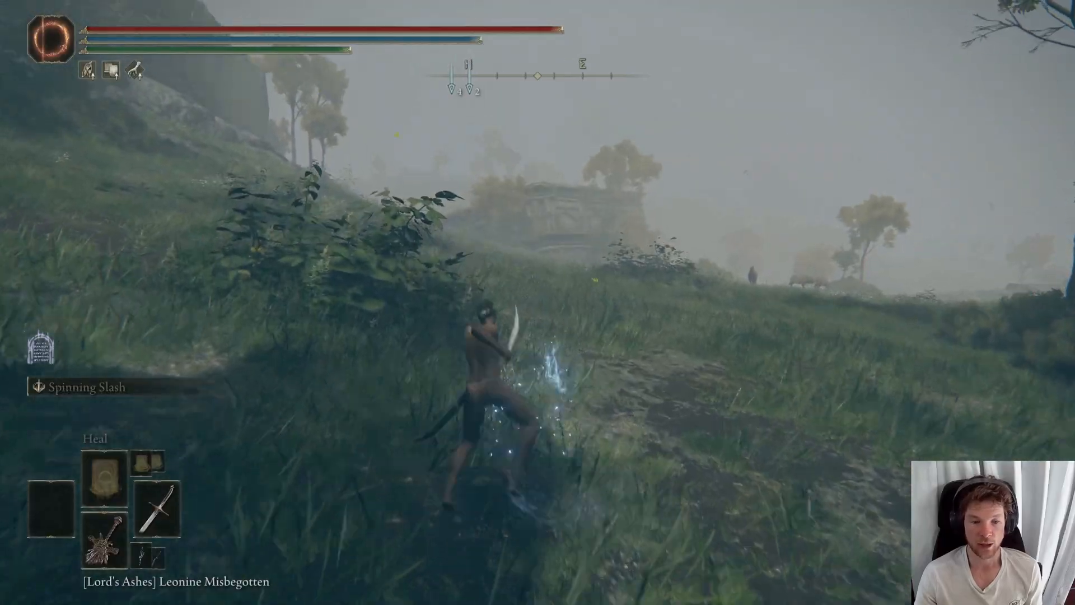
key(w)
key(Down)
key(Down)
key(Down)
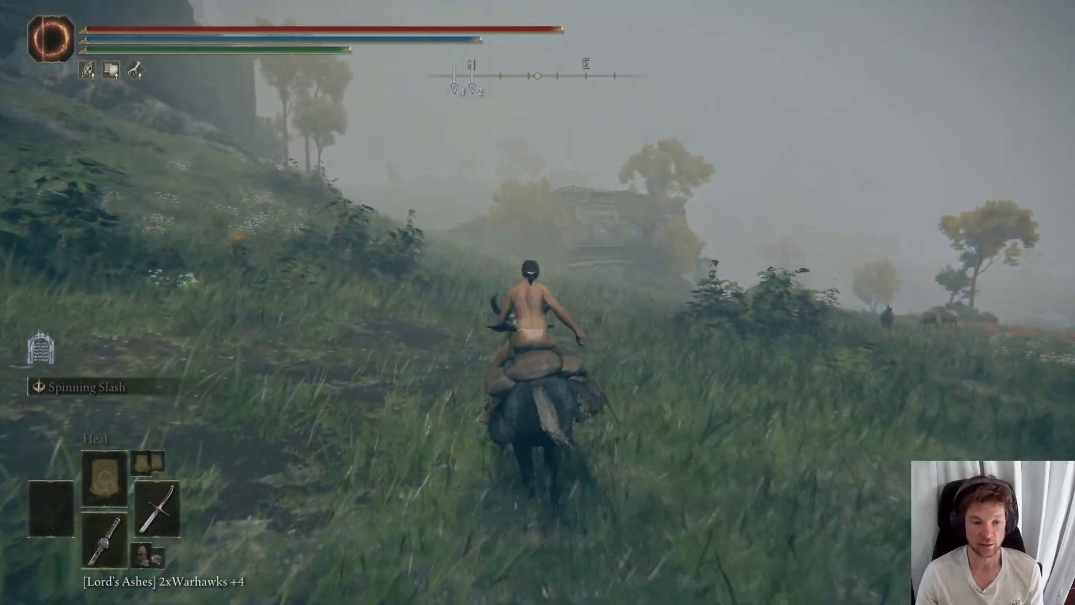
key(Down)
key(Down)
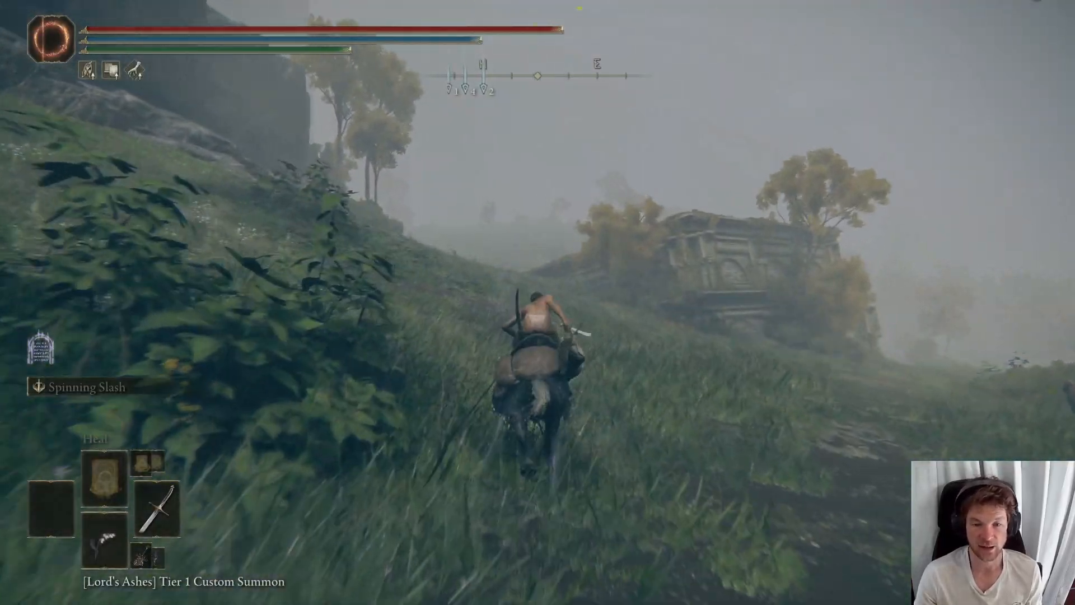